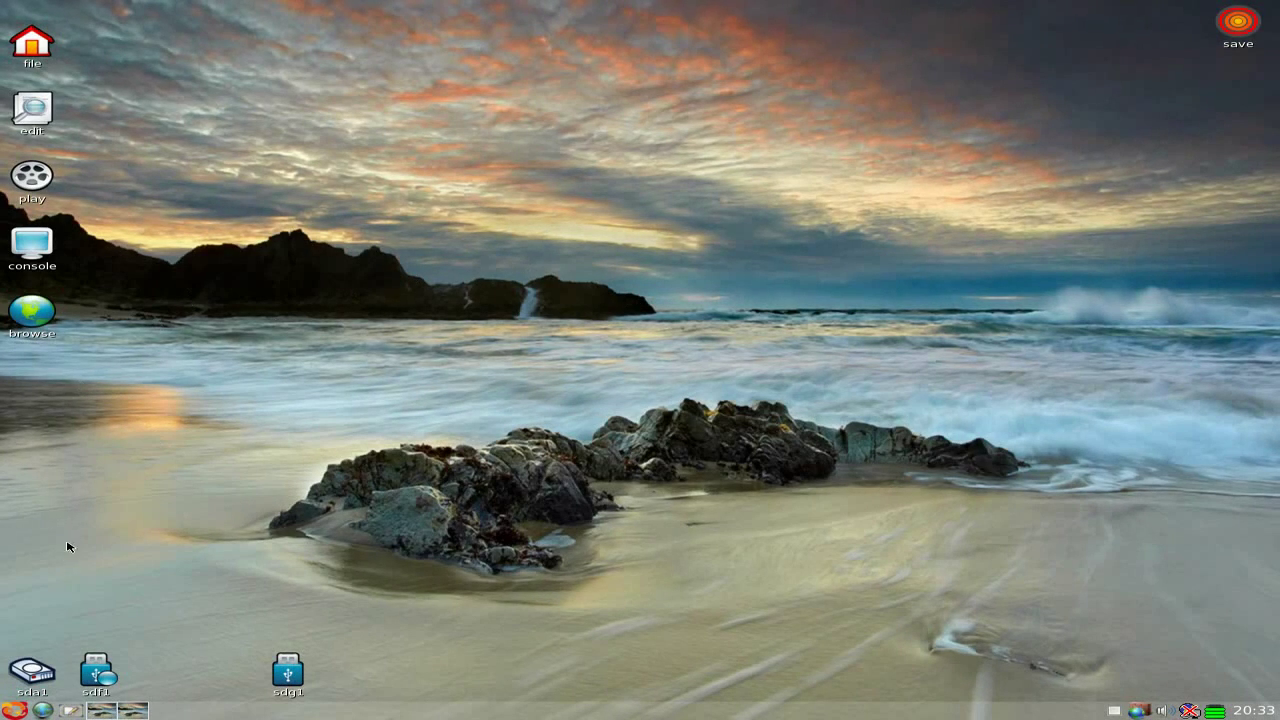
Open the package manager from the application menu, browse it, and close it
left_click(14, 710)
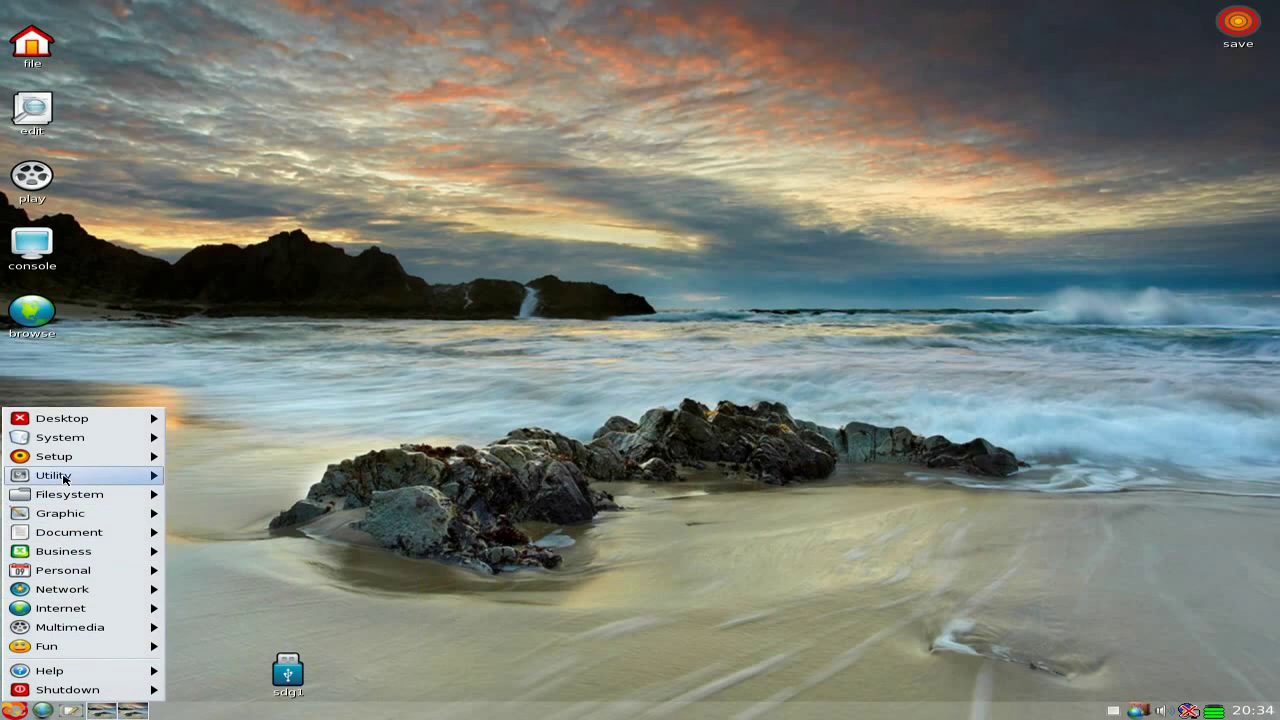
mouse_move(70, 458)
mouse_move(232, 460)
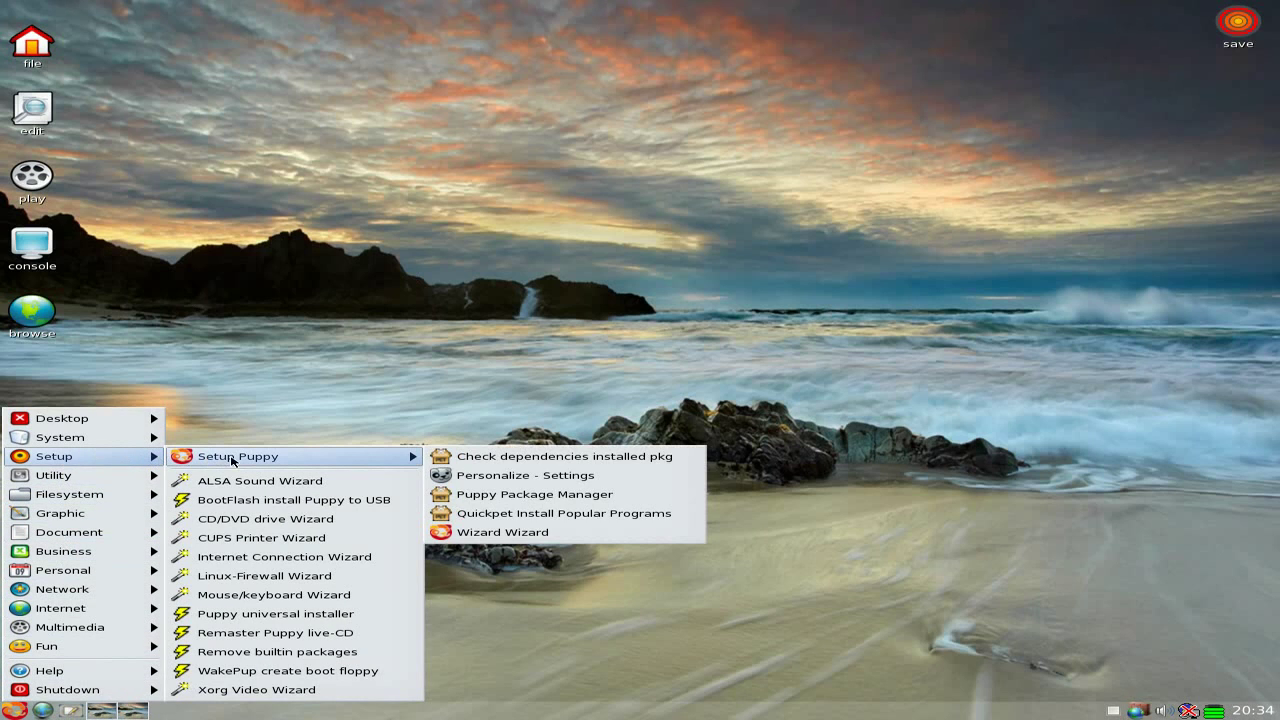
left_click(531, 497)
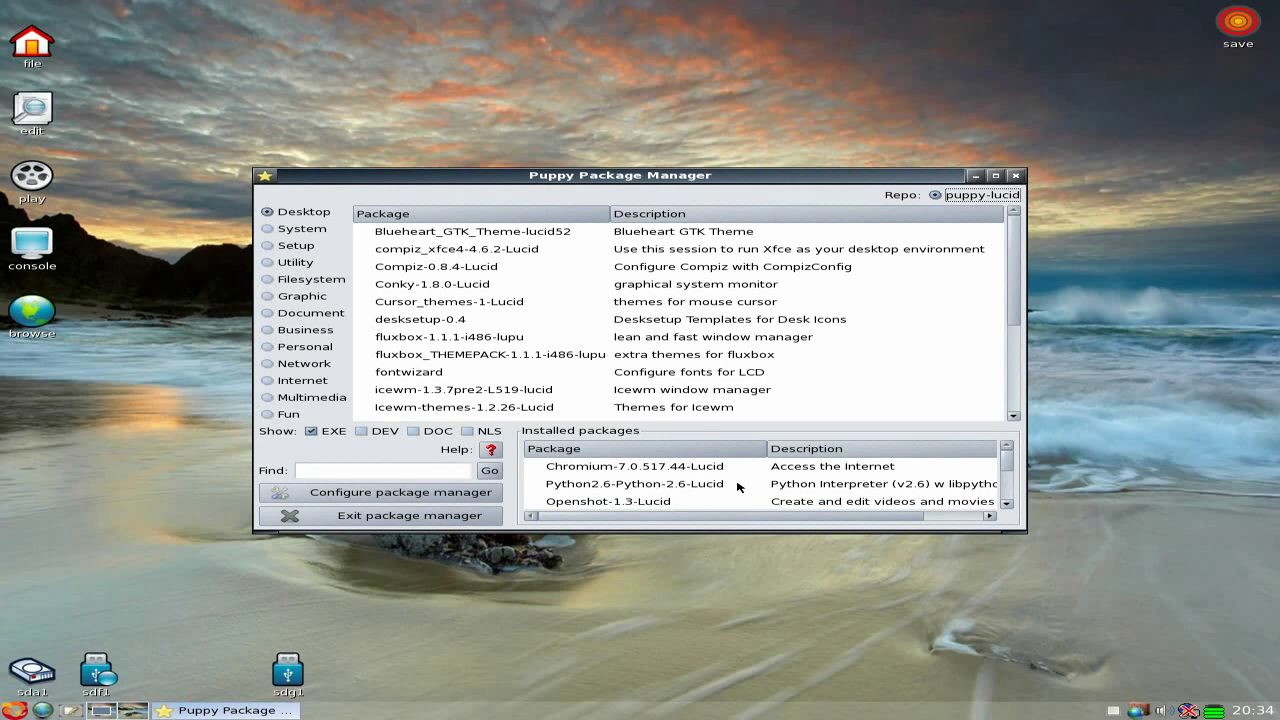
scroll(738, 487, "down", 1)
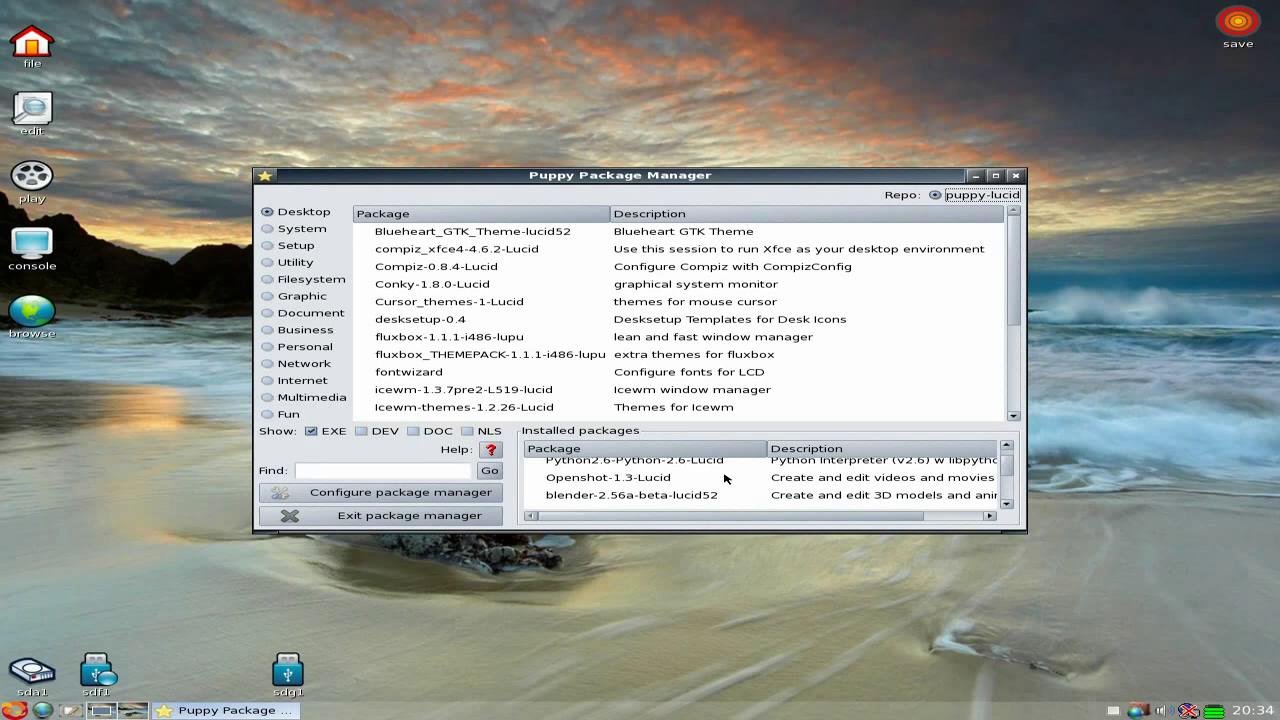
left_click(1019, 179)
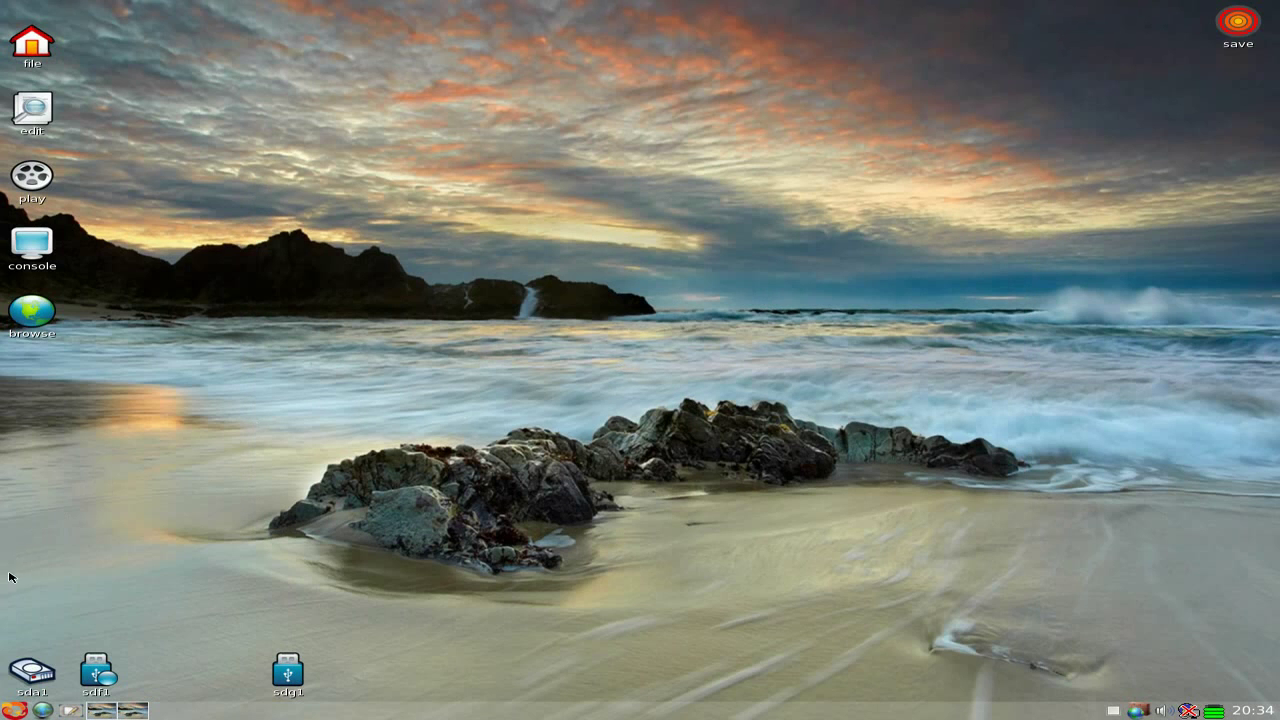
Launch OpenShot Video Editor from Multimedia > MediaTools and start a new still title
left_click(12, 710)
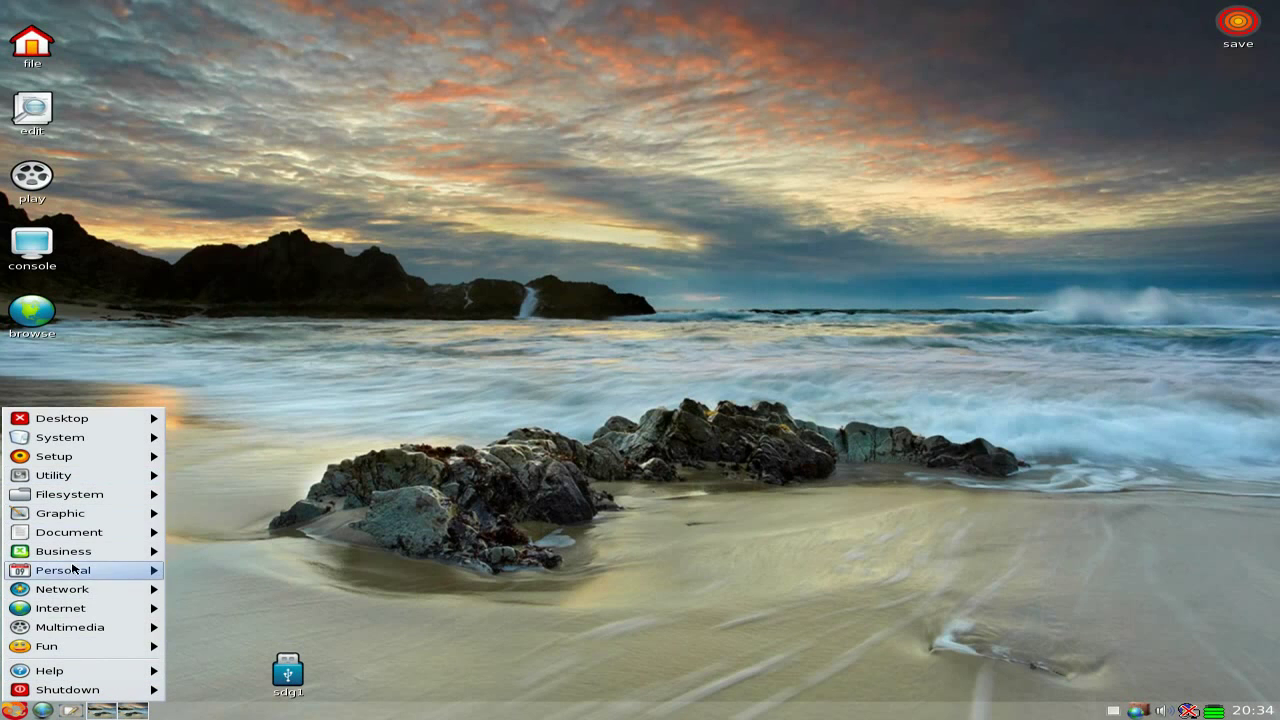
mouse_move(94, 627)
mouse_move(437, 624)
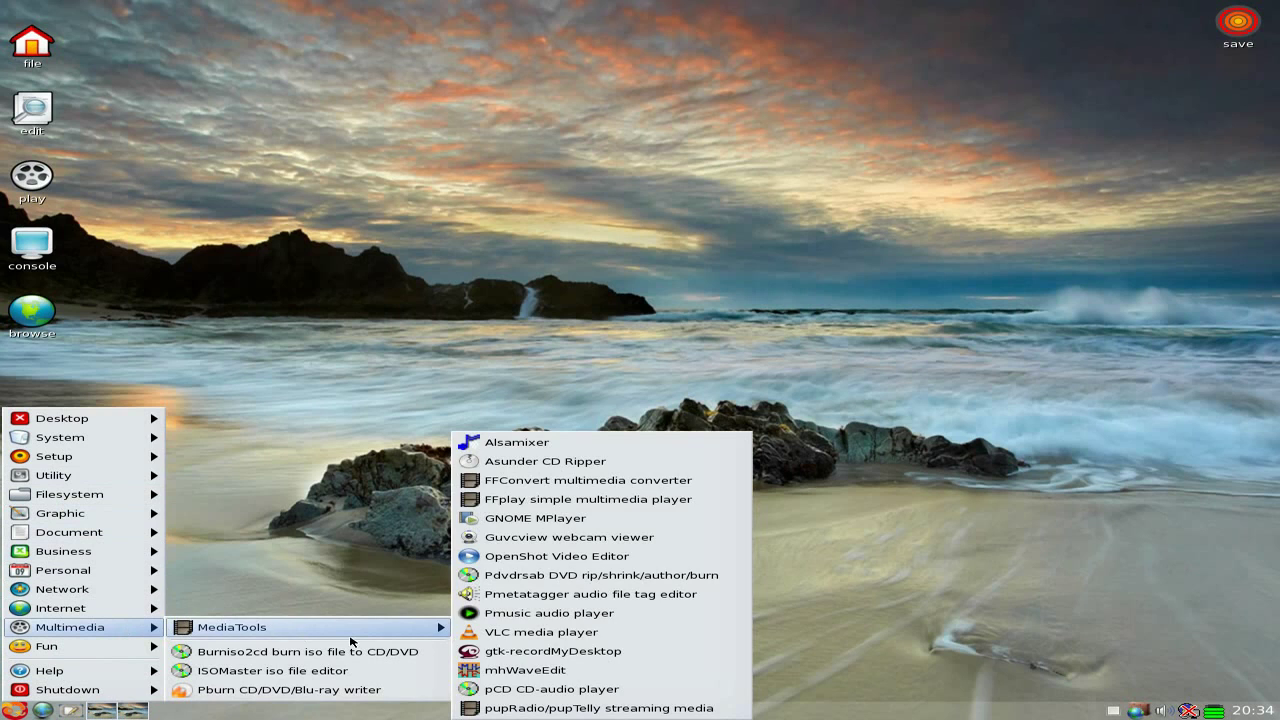
left_click(538, 558)
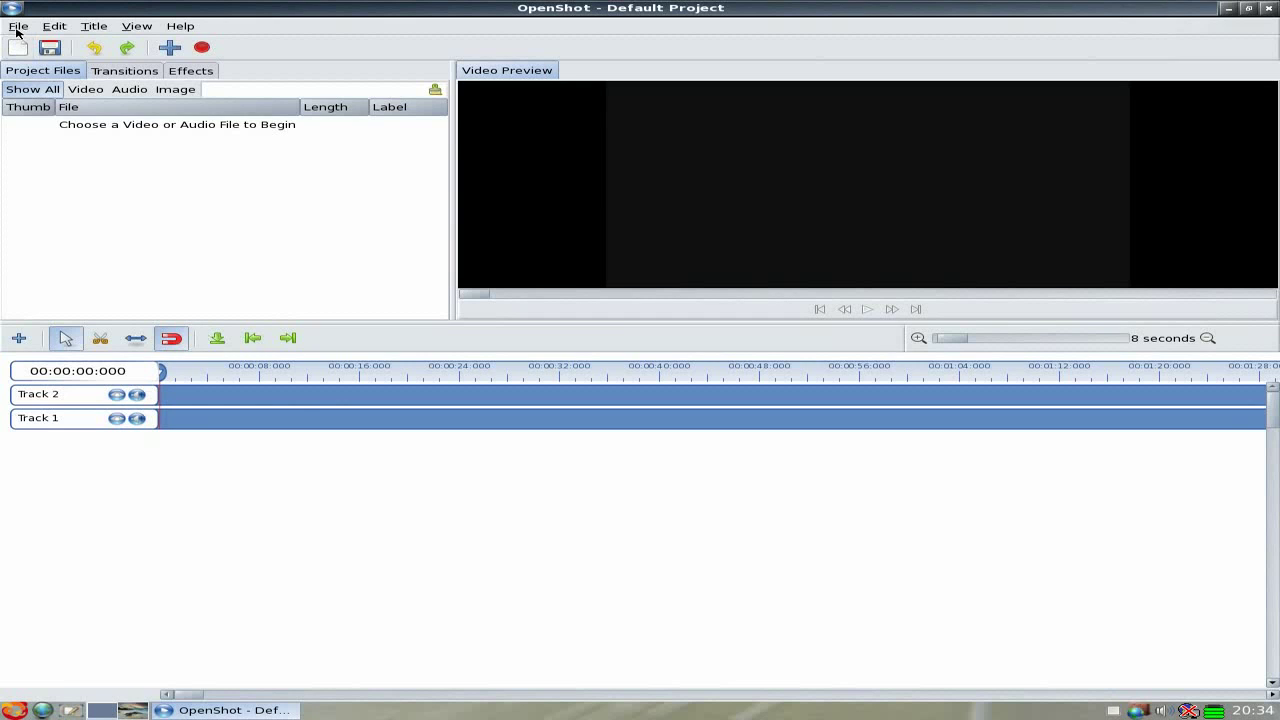
left_click(91, 28)
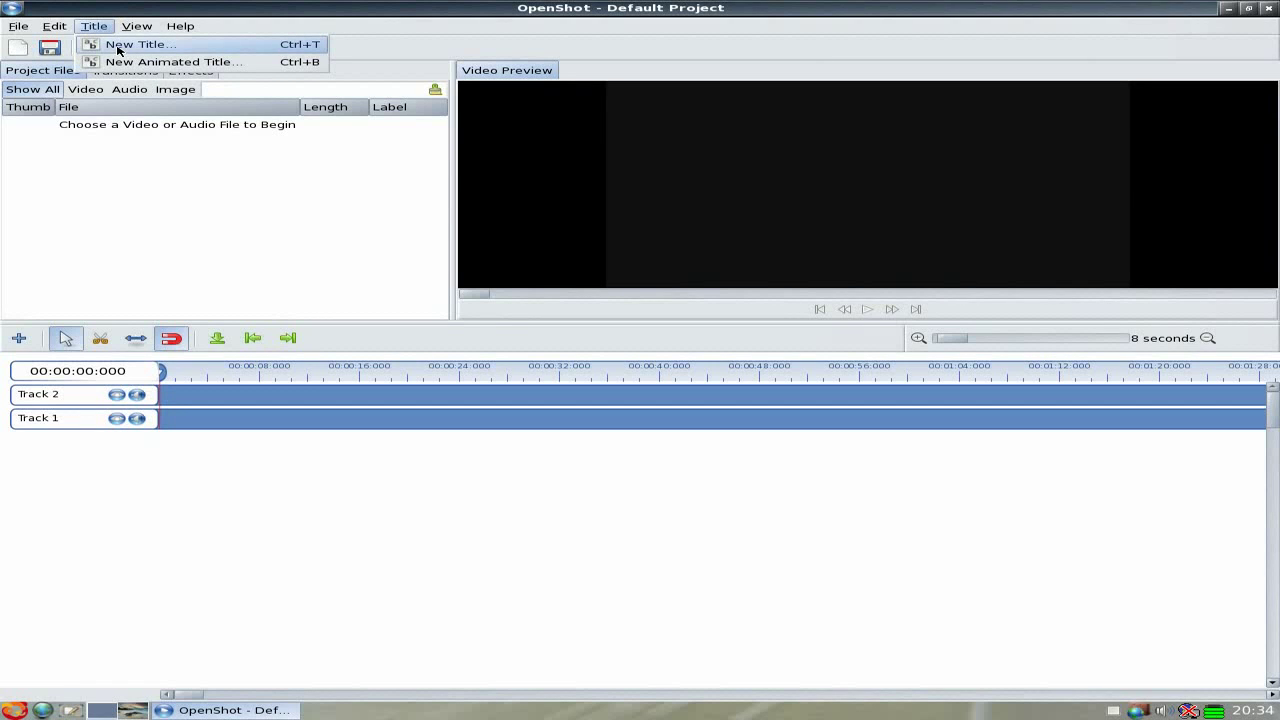
left_click(118, 45)
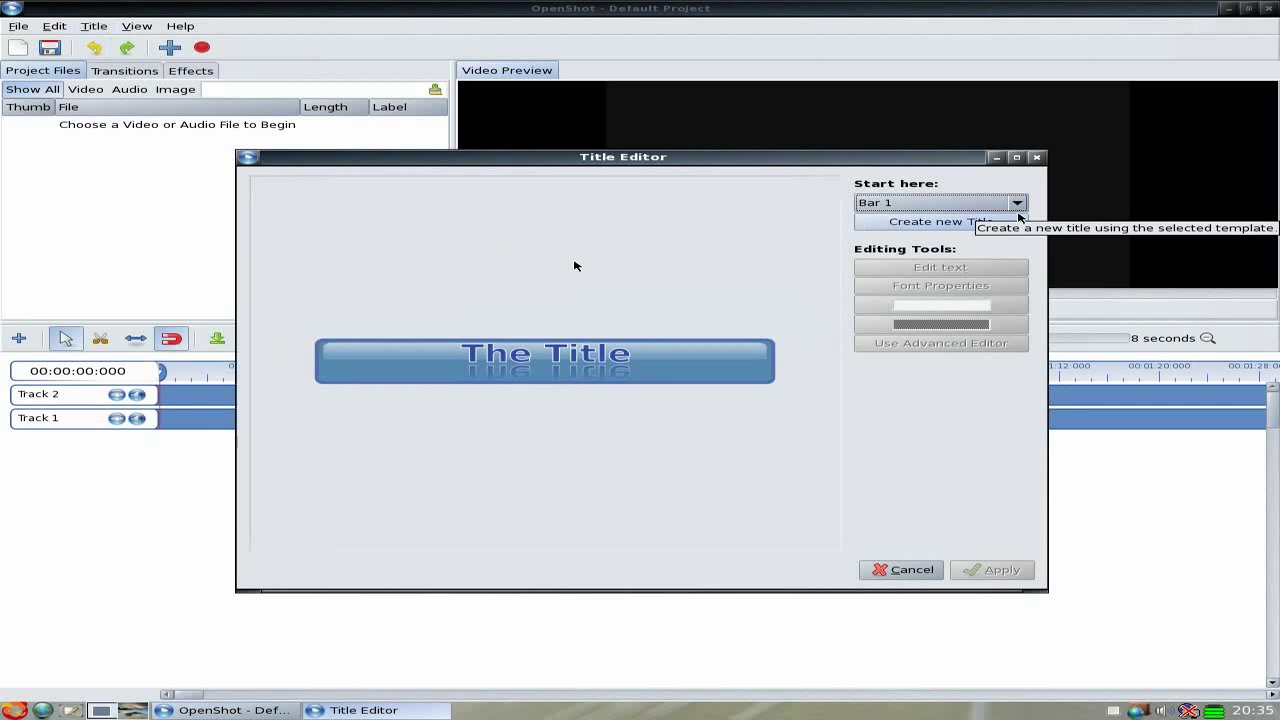
Create a title from the Bar 1 template named New Title1
left_click(940, 222)
left_click(683, 388)
type("1")
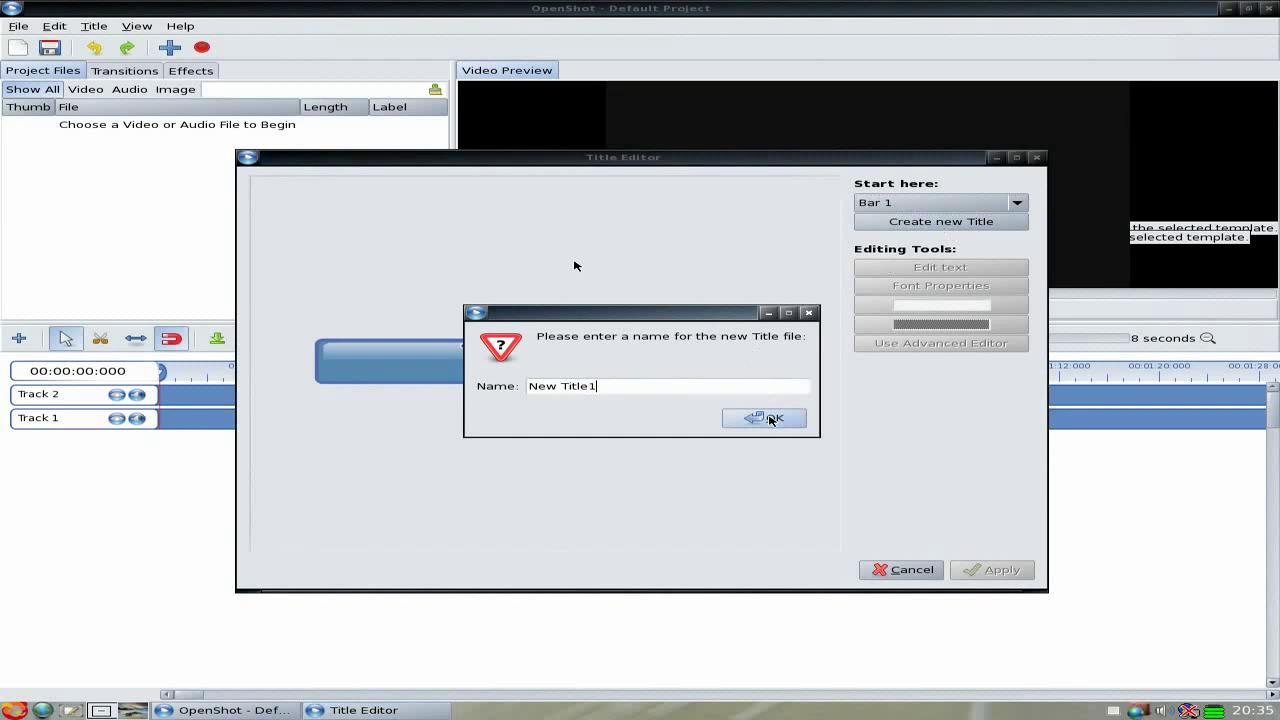
left_click(770, 419)
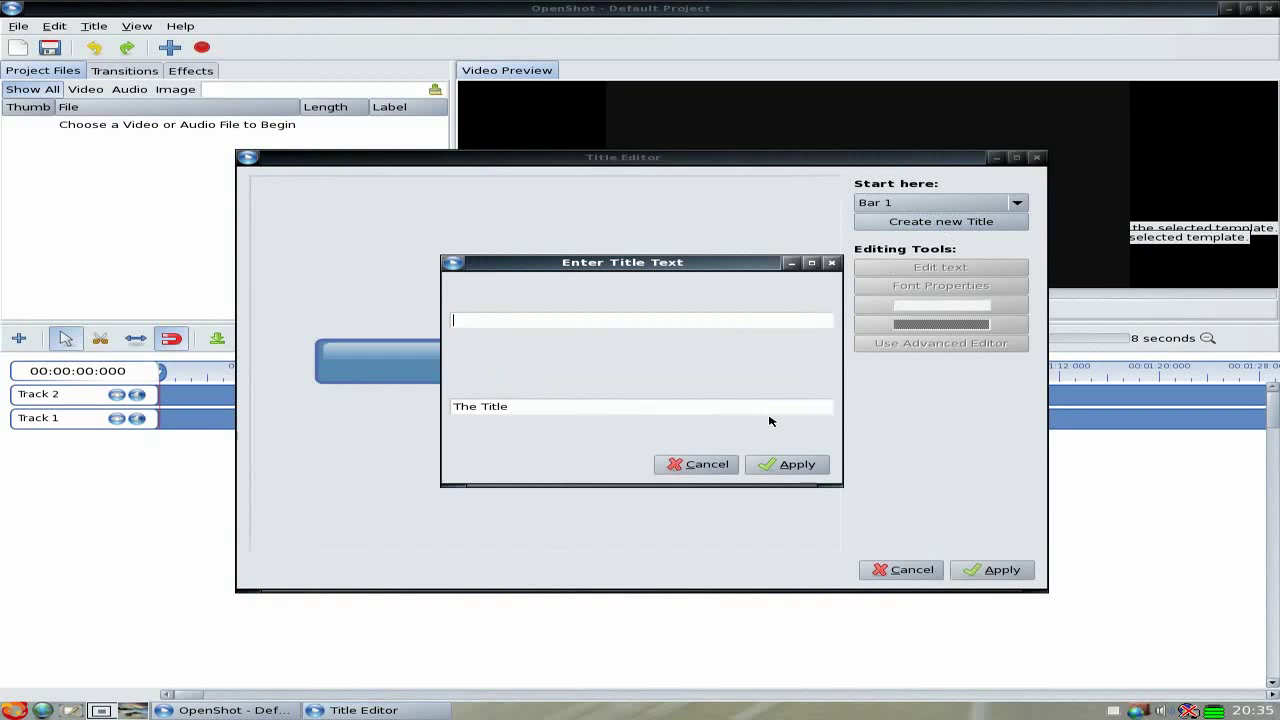
Enter 'openshot' and 'Video Editor' as the two title lines and apply them
type("opensho")
left_click(528, 407)
key("BackSpace")
key("BackSpace")
key("BackSpace")
key("BackSpace")
key("BackSpace")
key("BackSpace")
key("BackSpace")
key("BackSpace")
key("BackSpace")
type("Video Editor")
left_click(780, 465)
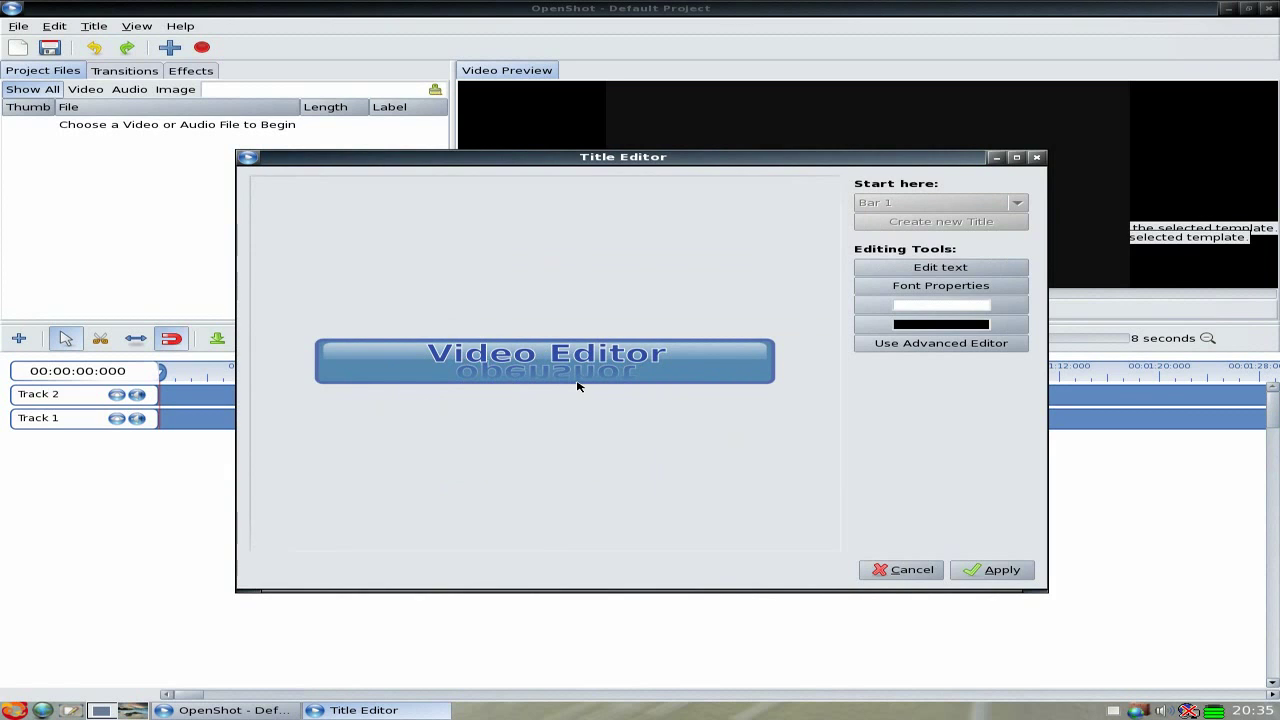
Replace 'Video Editor' in the second title line with a pasted 'openshot' and apply
left_click(907, 269)
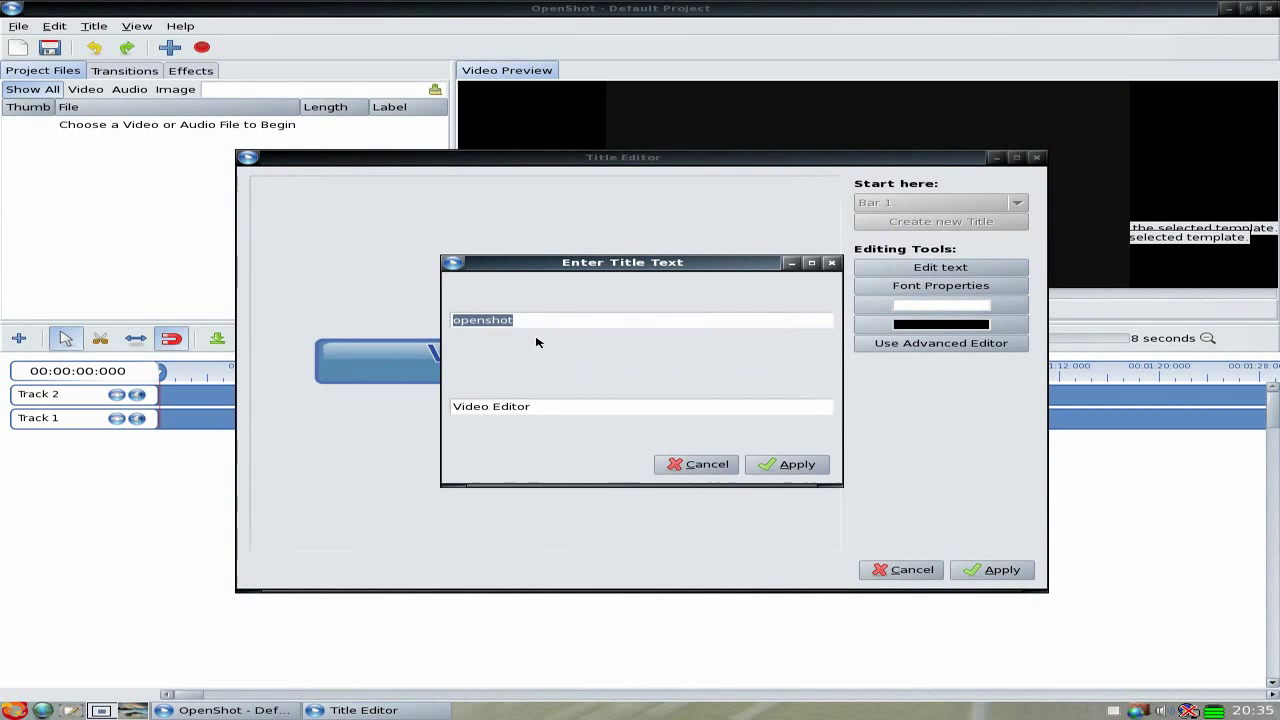
right_click(486, 321)
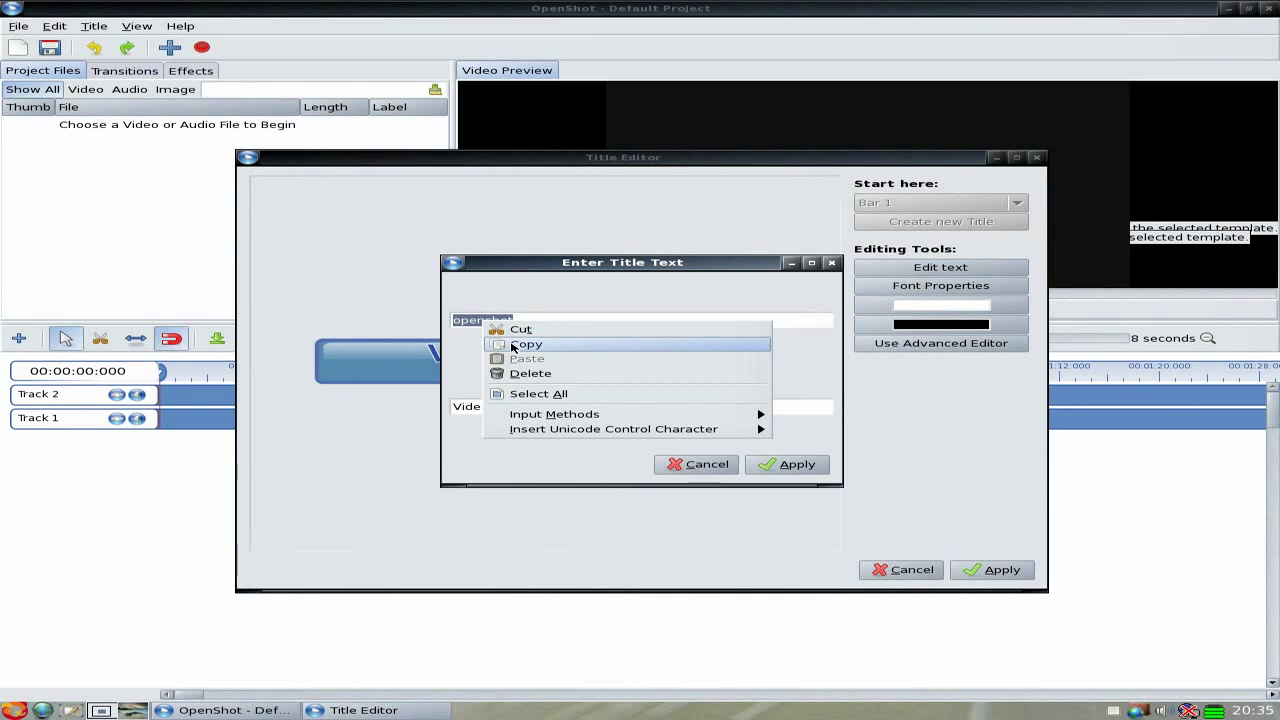
left_click(511, 346)
left_click(569, 406)
key("BackSpace")
key("BackSpace")
key("BackSpace")
key("BackSpace")
key("BackSpace")
key("BackSpace")
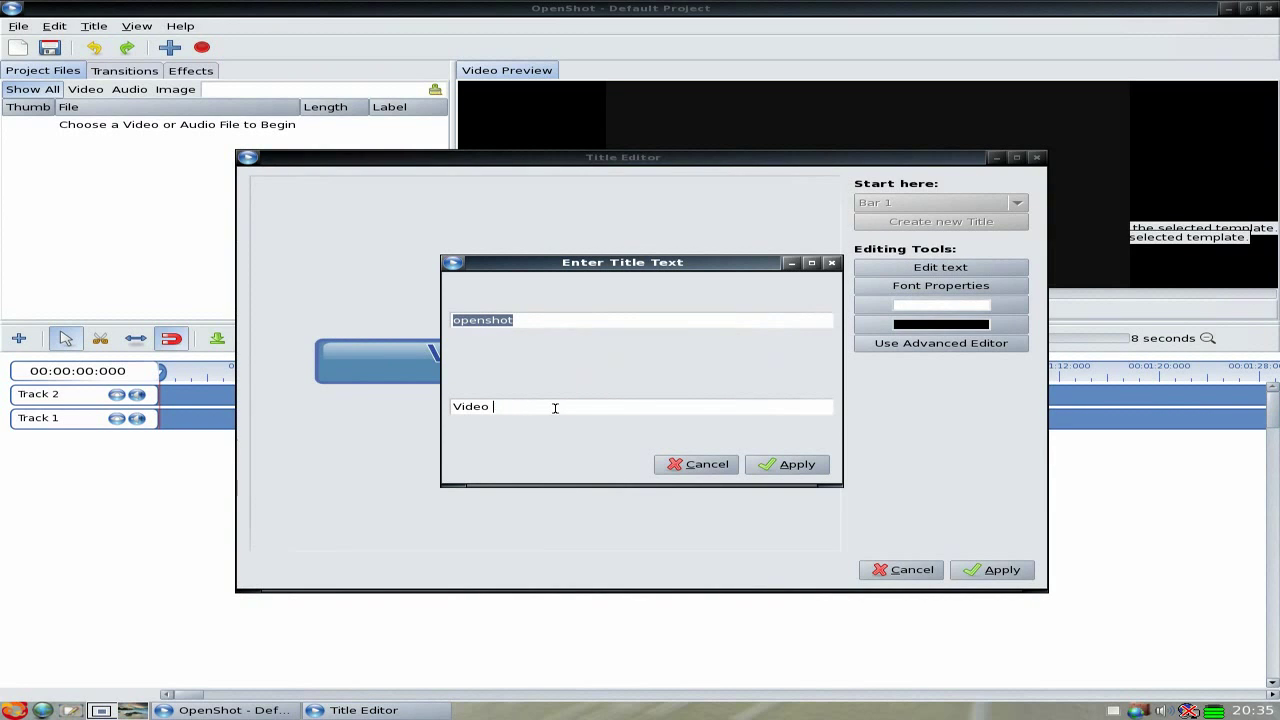
key("BackSpace")
key("BackSpace")
key("BackSpace")
key("BackSpace")
key("BackSpace")
key("BackSpace")
right_click(478, 410)
left_click(535, 446)
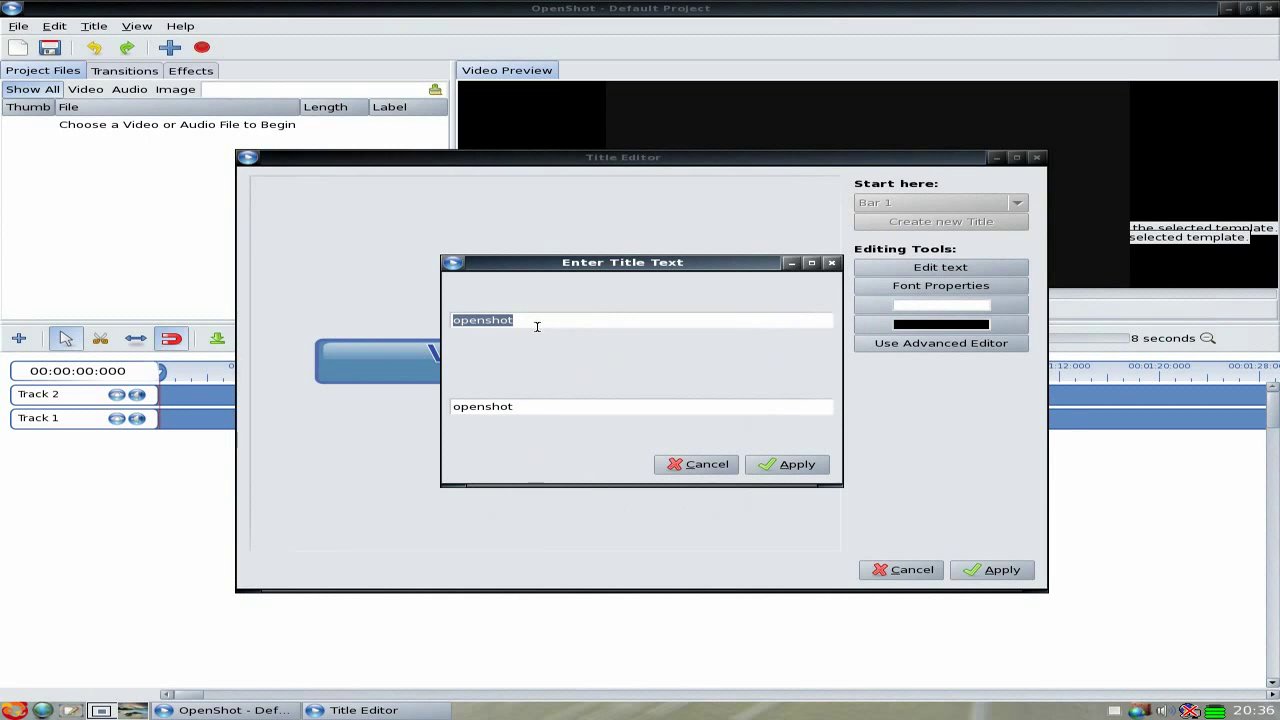
left_click(766, 466)
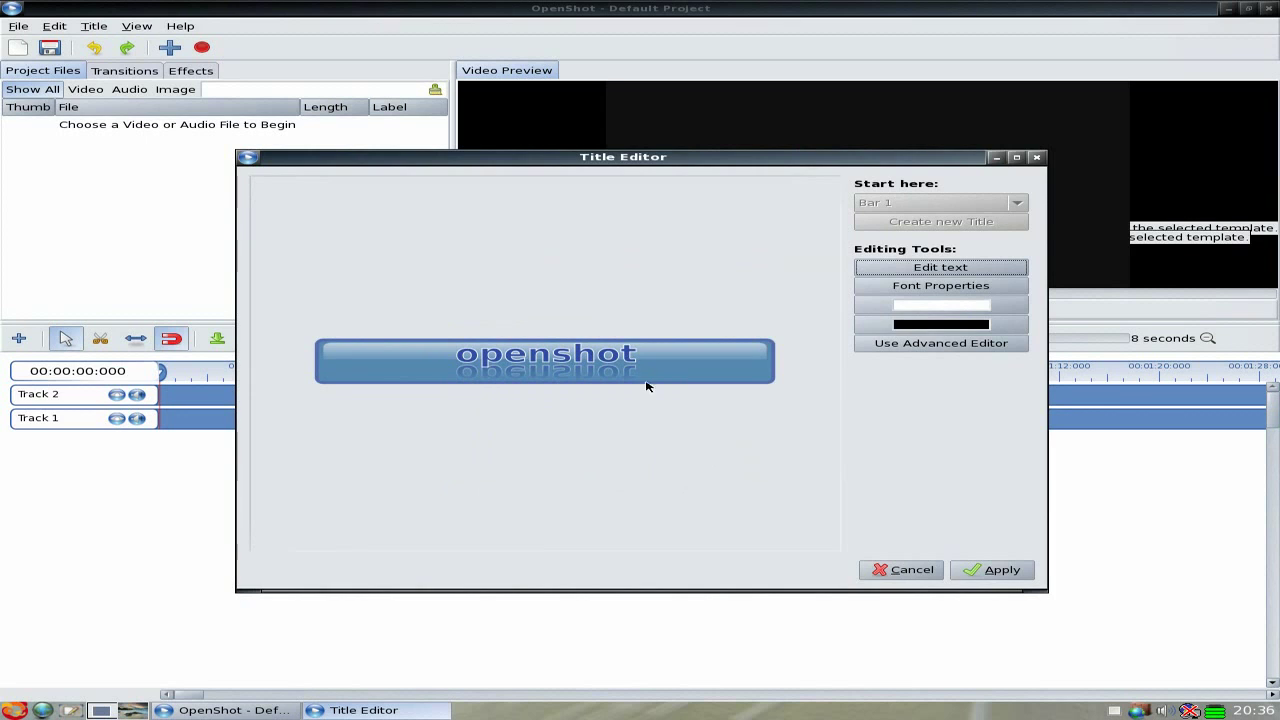
Set the title font to bold italic cursor and save it as New Title1.svg
left_click(918, 288)
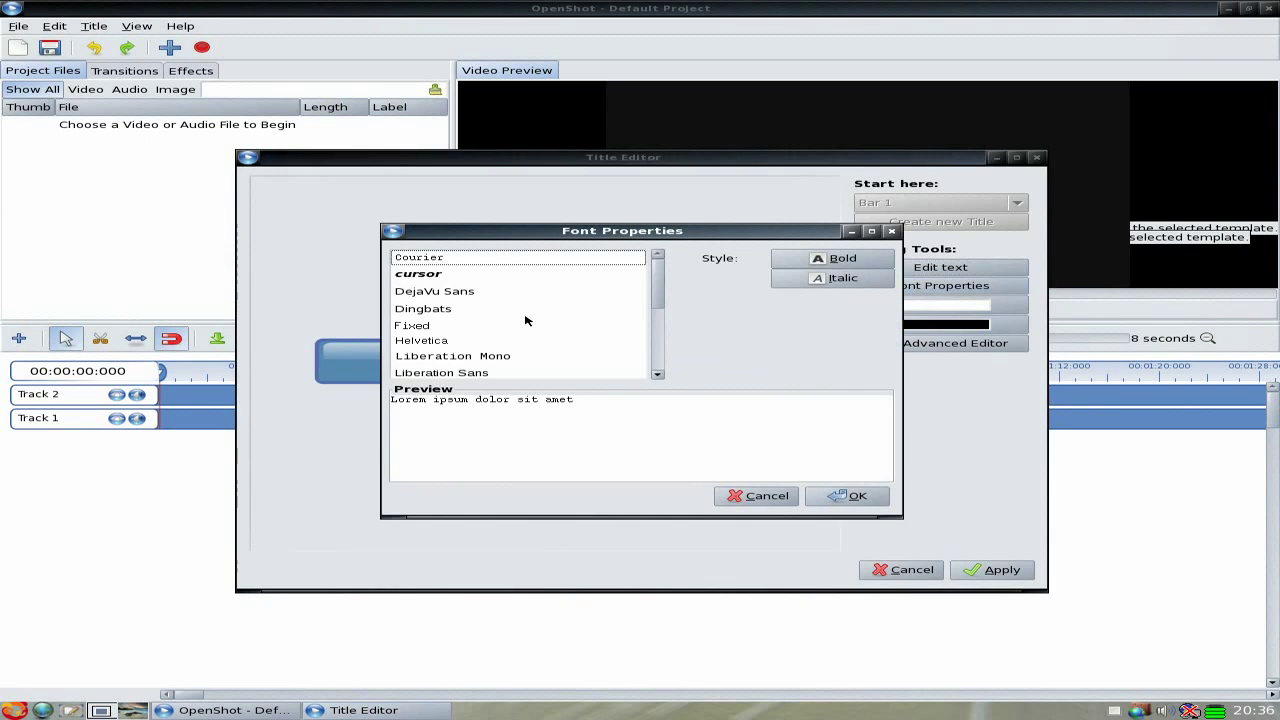
scroll(470, 287, "down", 2)
scroll(470, 292, "down", 3)
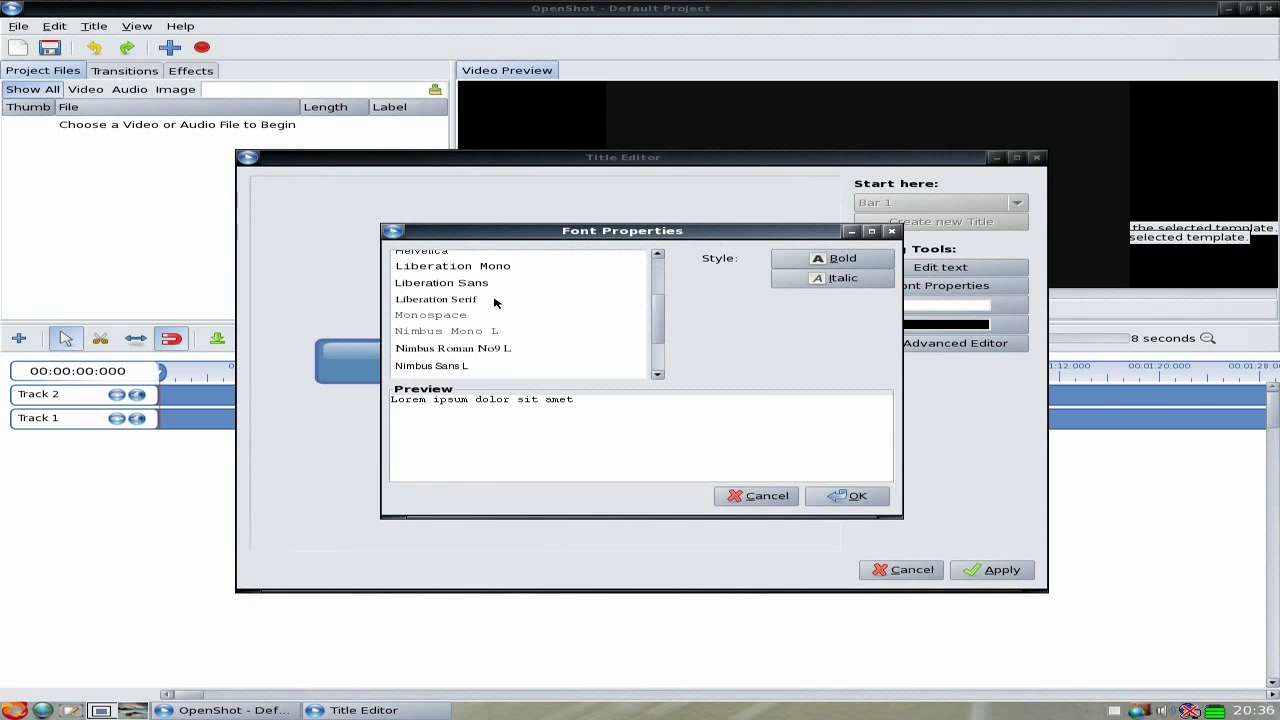
scroll(494, 302, "up", 3)
scroll(540, 308, "up", 3)
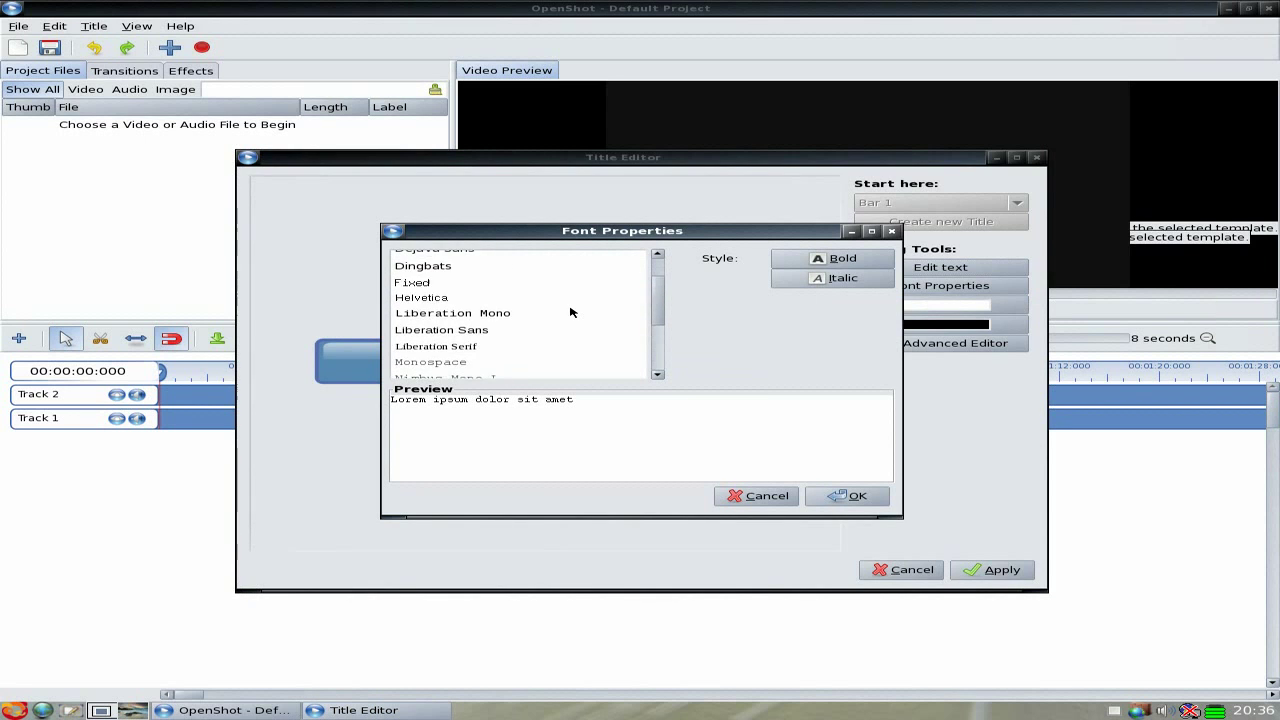
left_click(442, 278)
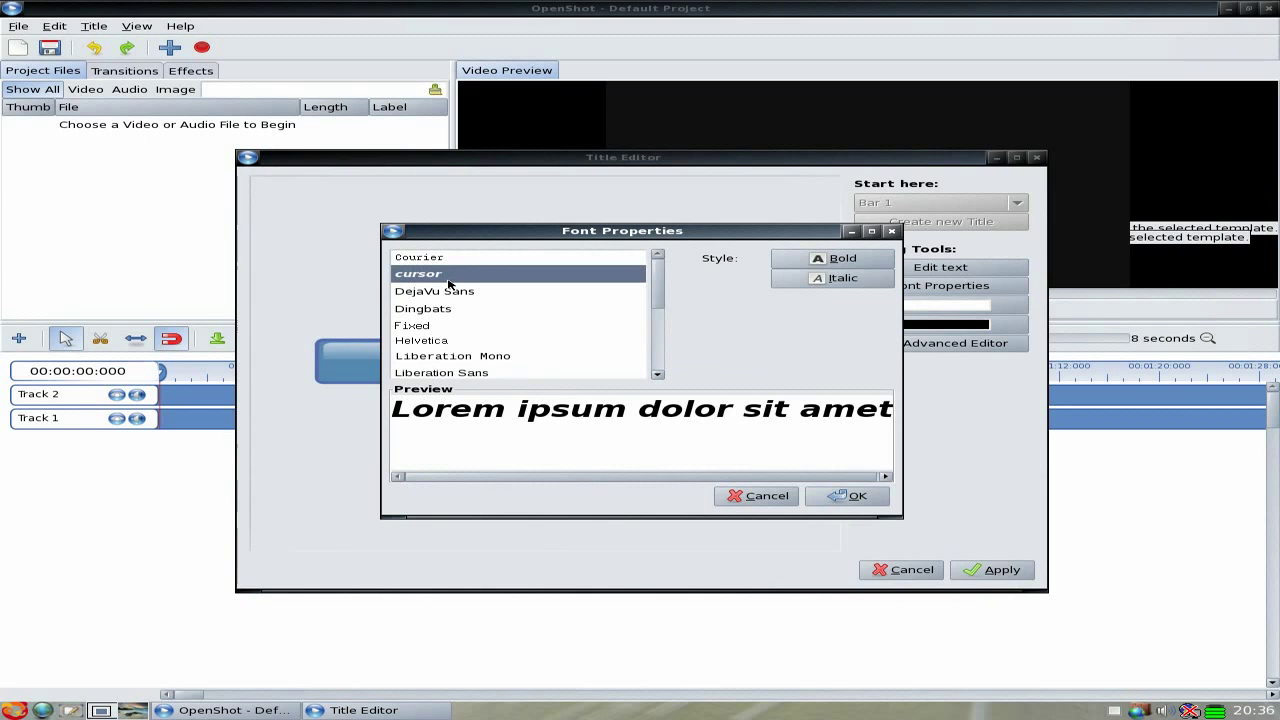
left_click(846, 497)
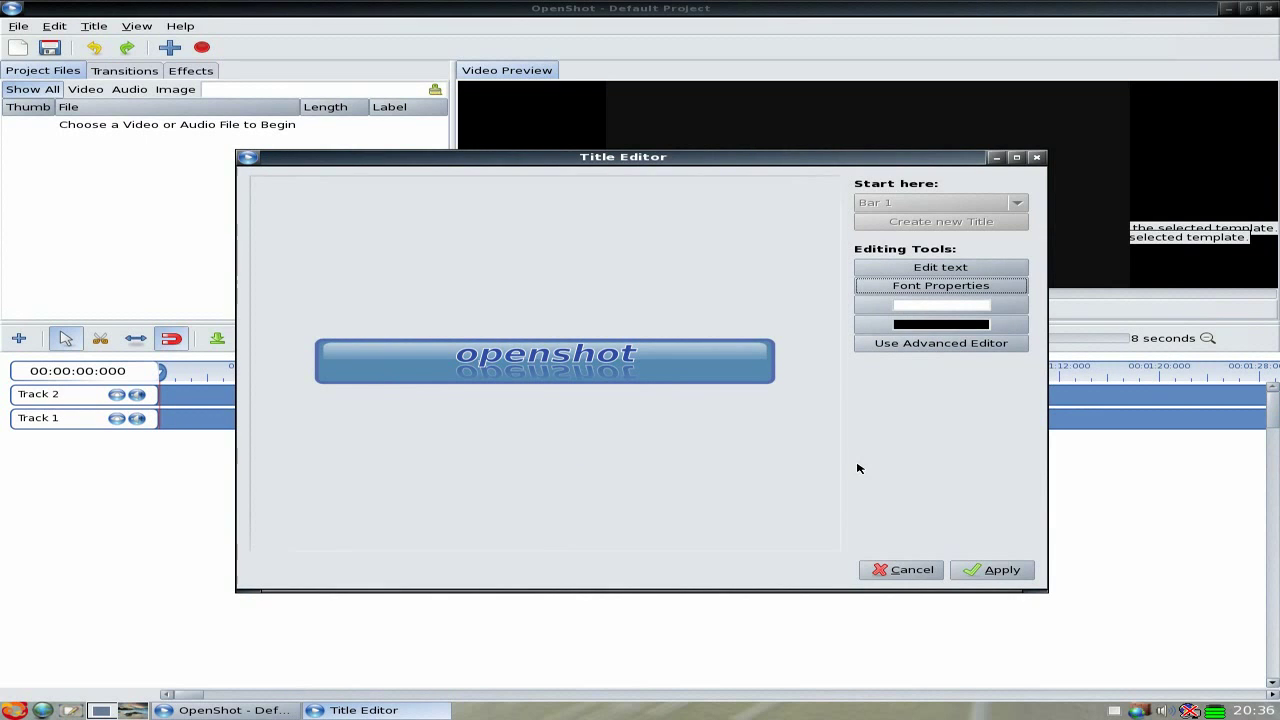
left_click(997, 572)
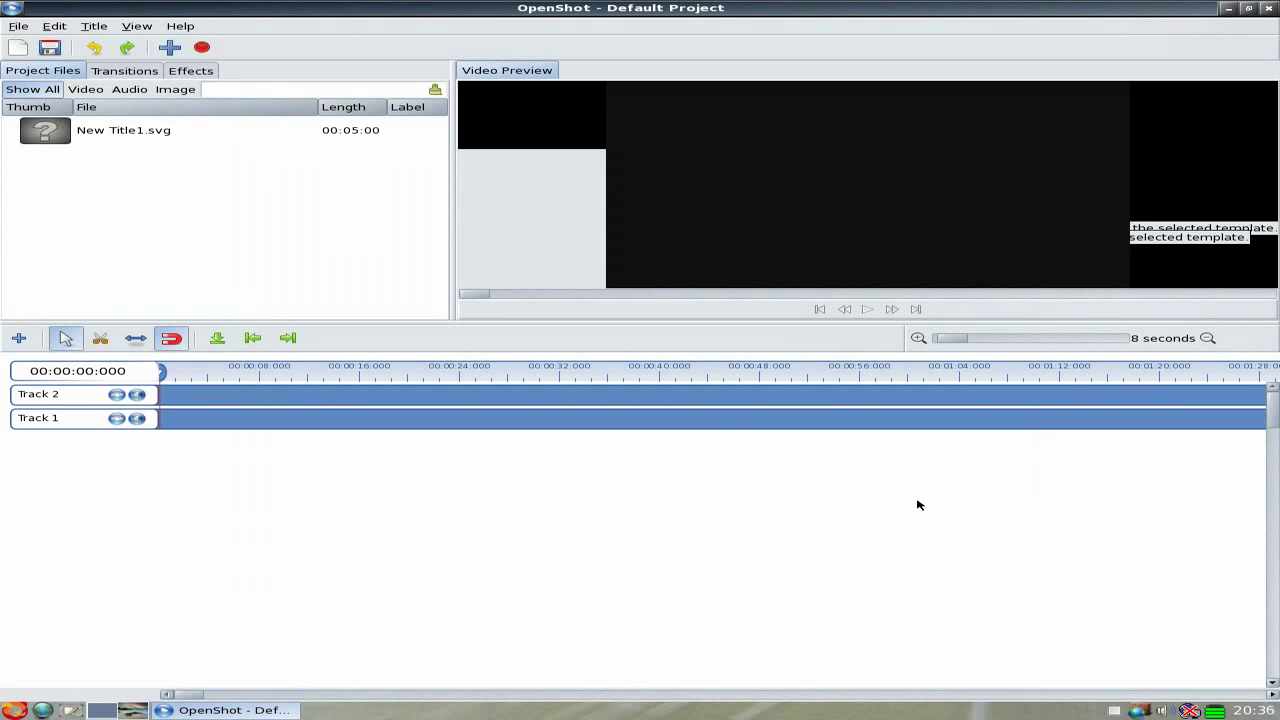
Place New Title1.svg at the start of Track 2, zoom to 3 seconds, and play it
left_click_drag(45, 138, 183, 412)
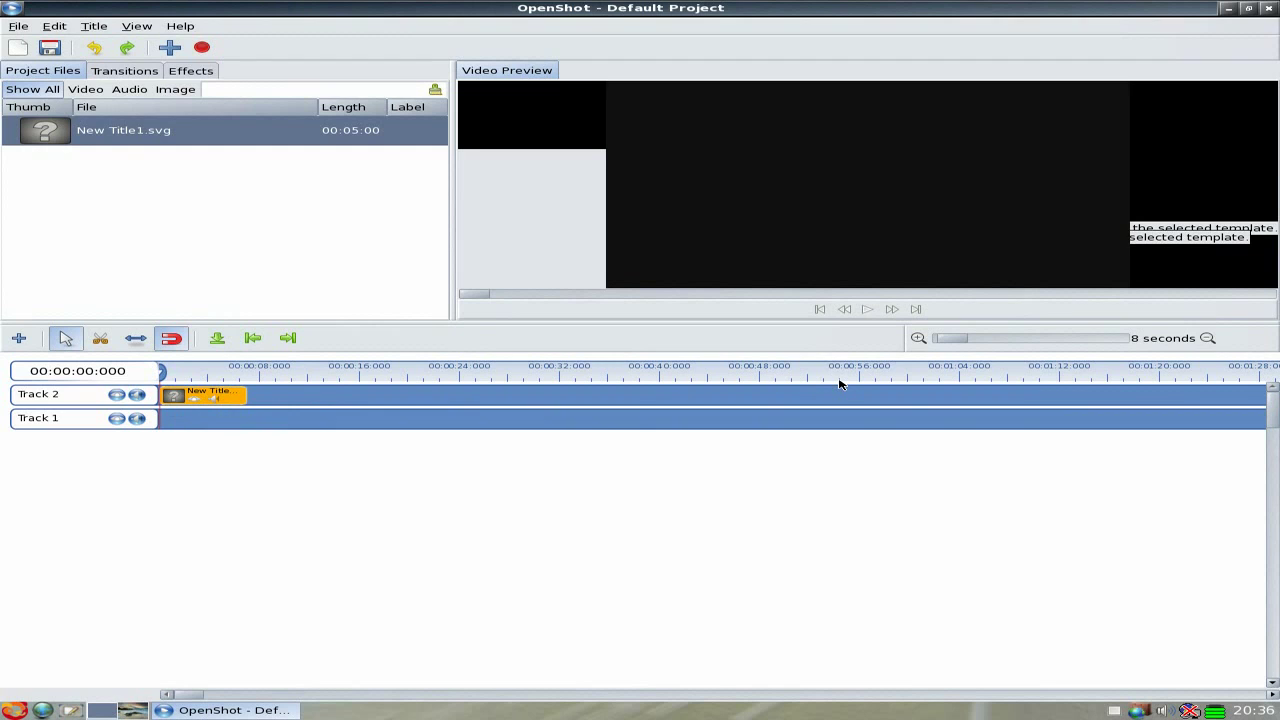
left_click(918, 338)
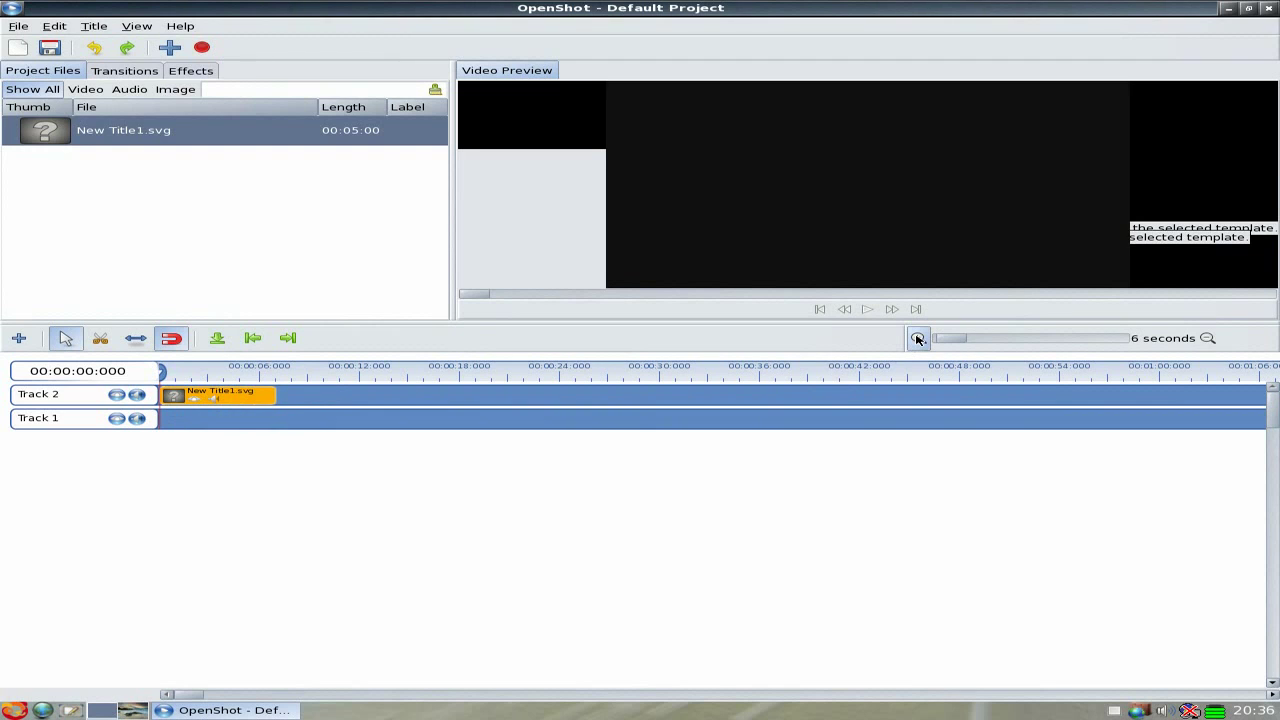
left_click(918, 338)
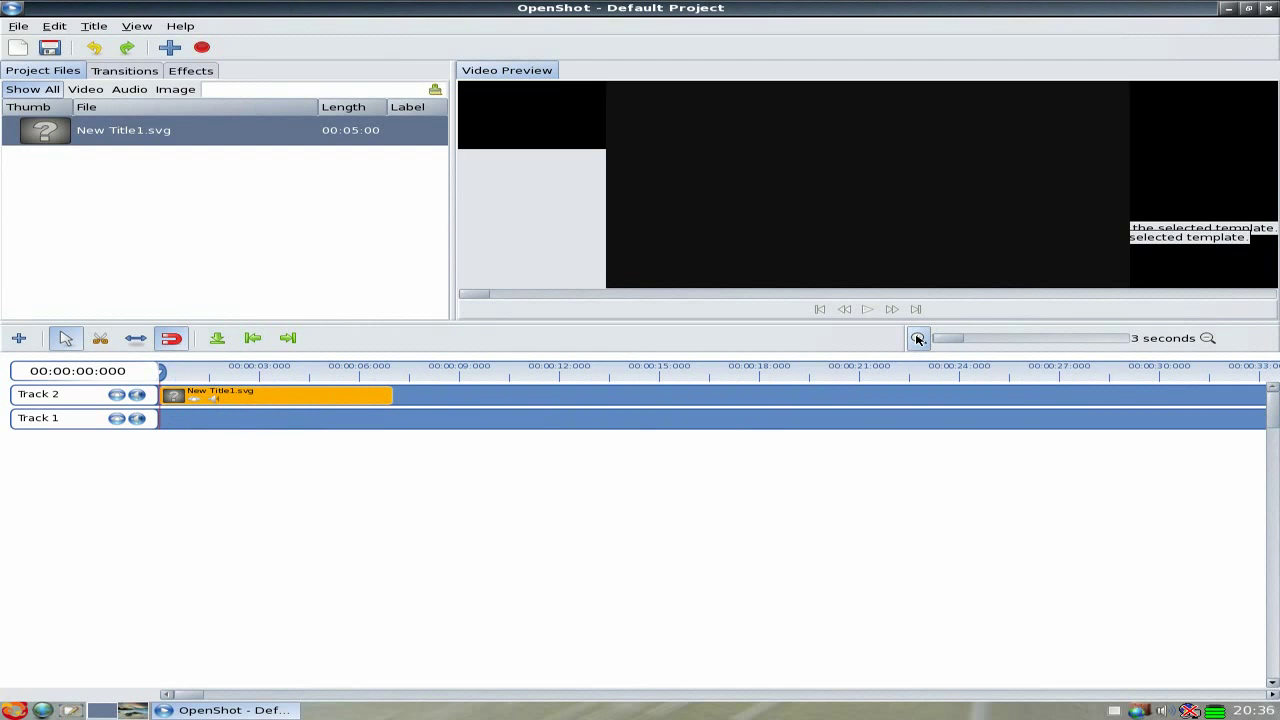
left_click(869, 311)
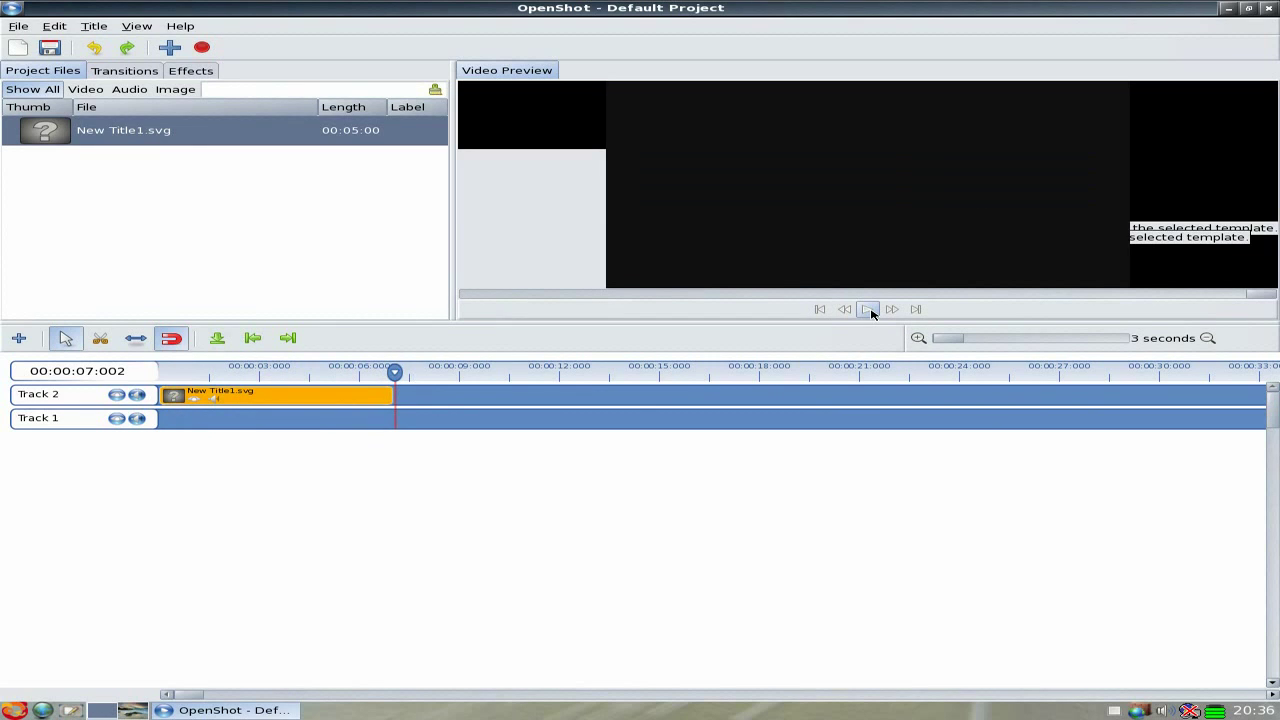
Rewind the playhead and make the title clip fade in and out slowly
left_click(820, 311)
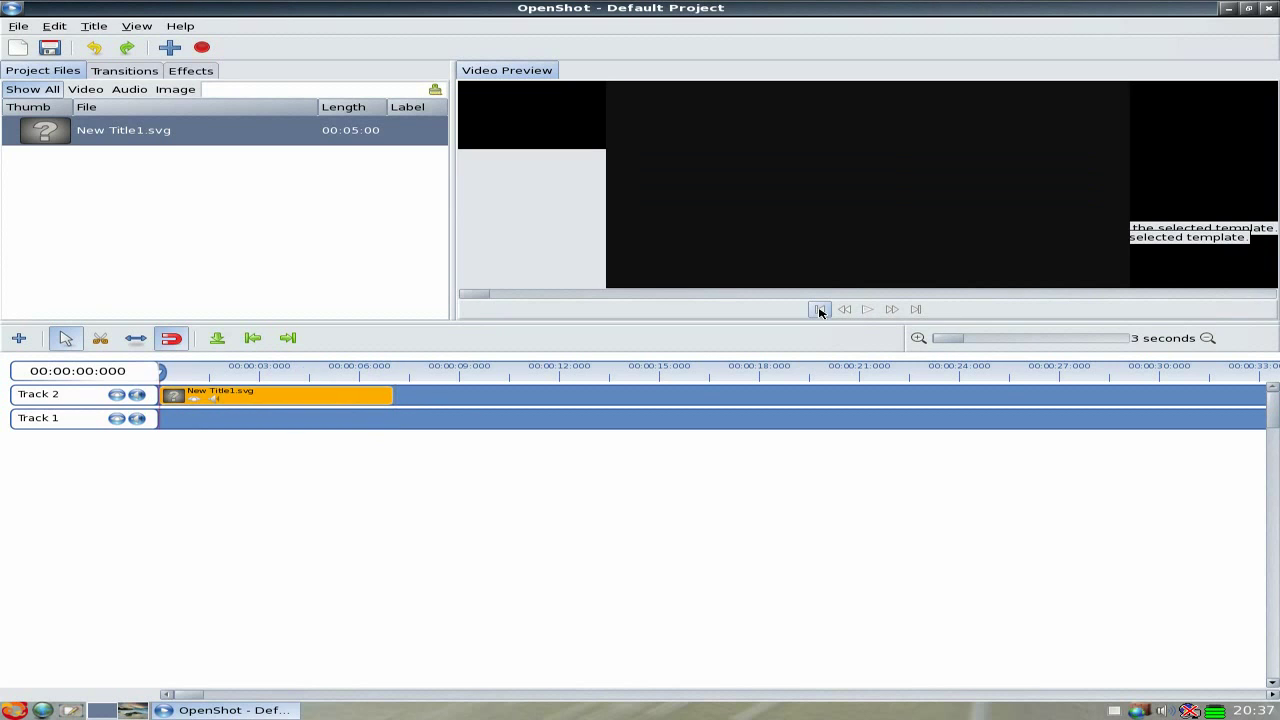
right_click(286, 400)
mouse_move(317, 431)
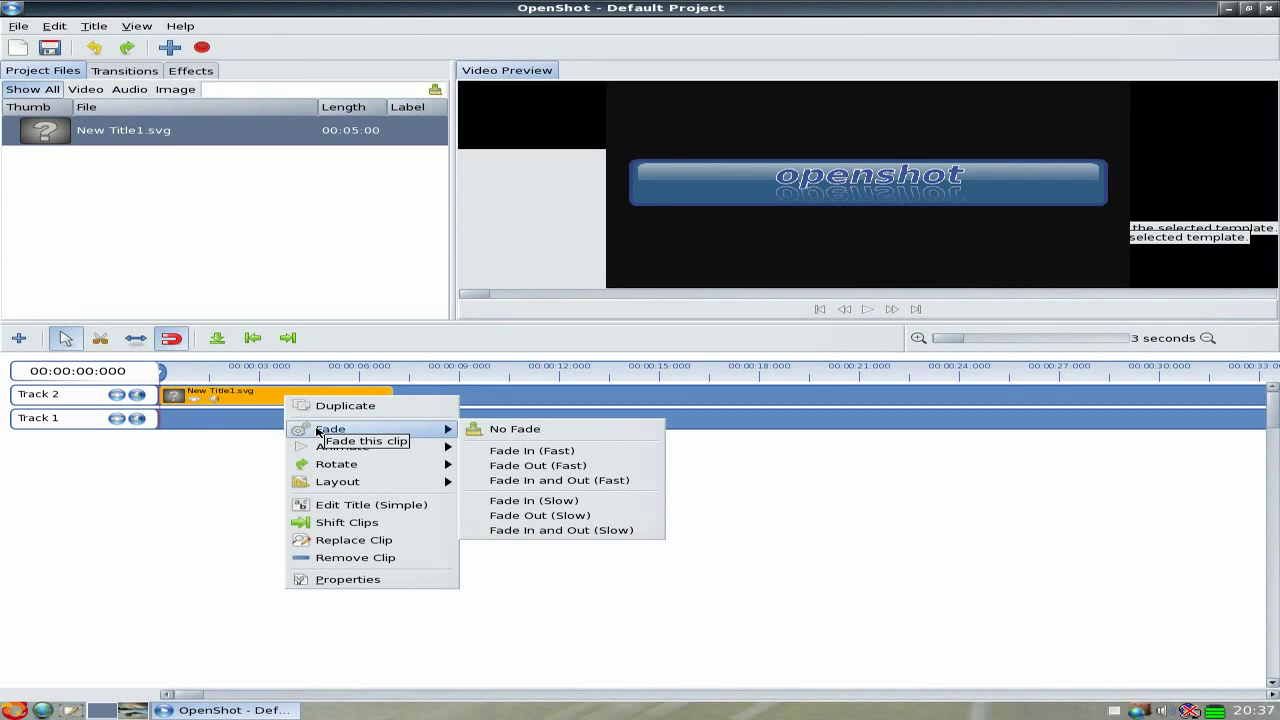
left_click(512, 531)
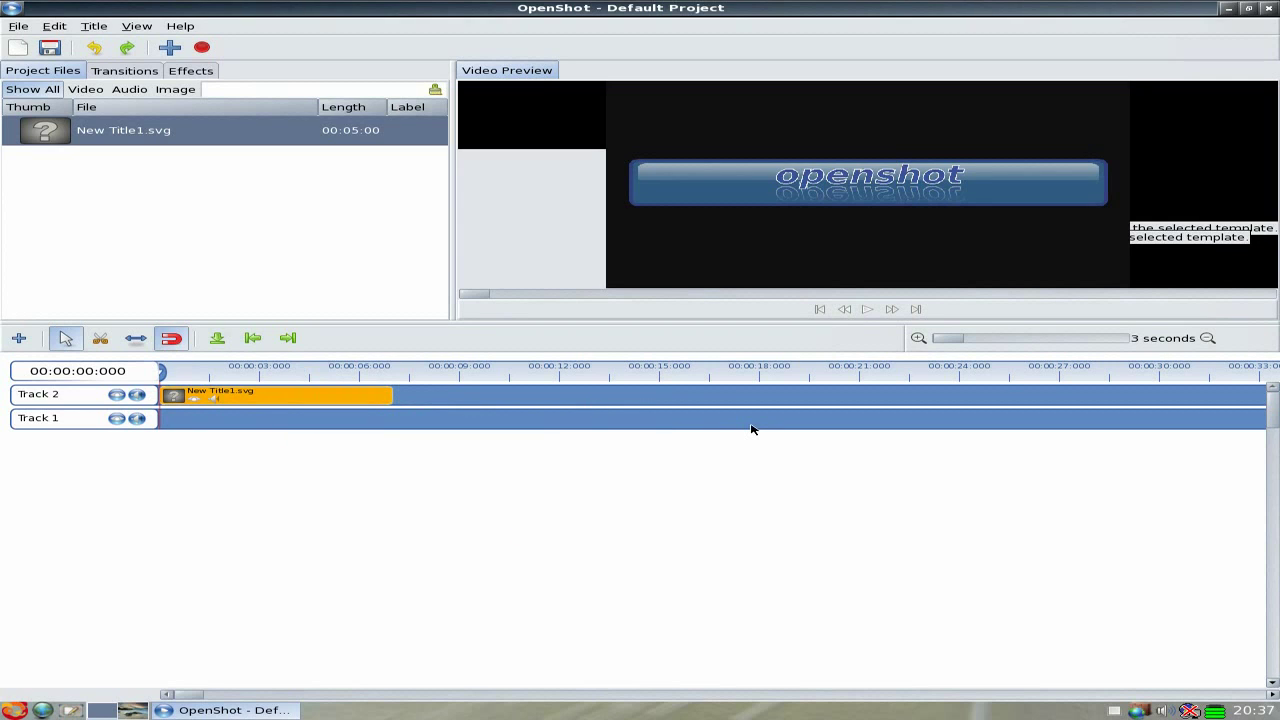
Play the faded title clip through in the preview, then open the Title menu
left_click(866, 311)
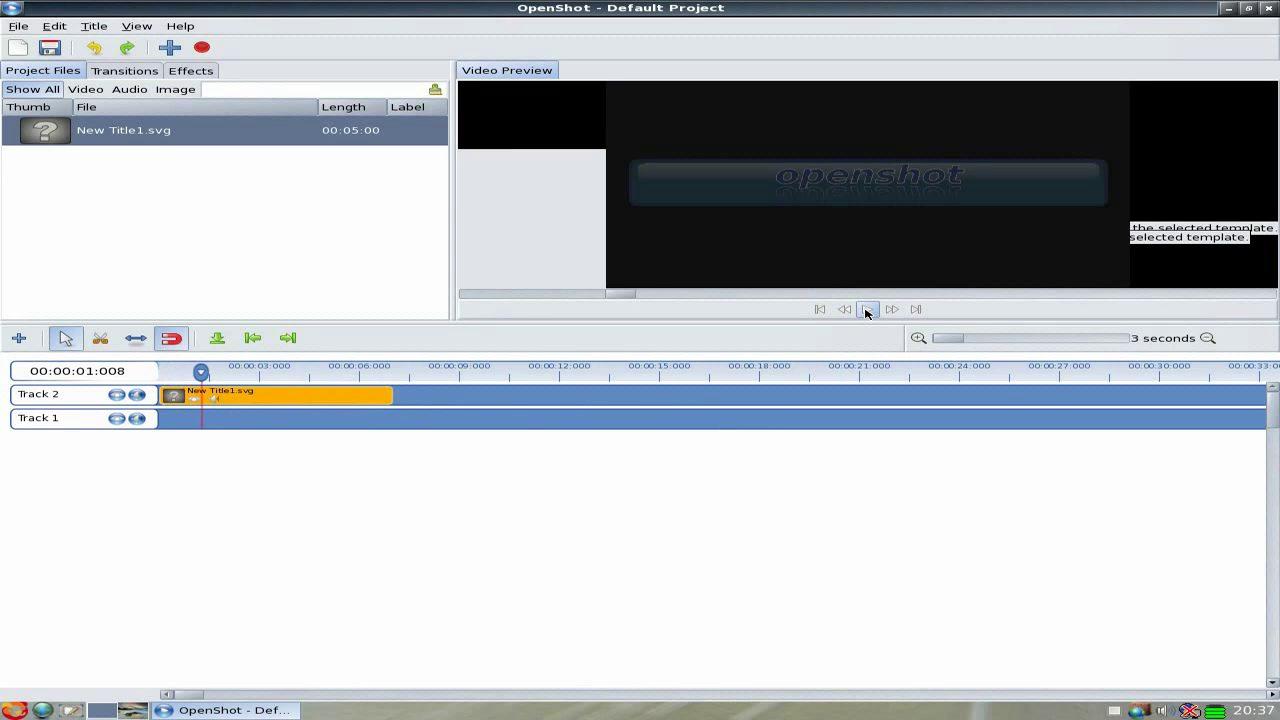
left_click(867, 311)
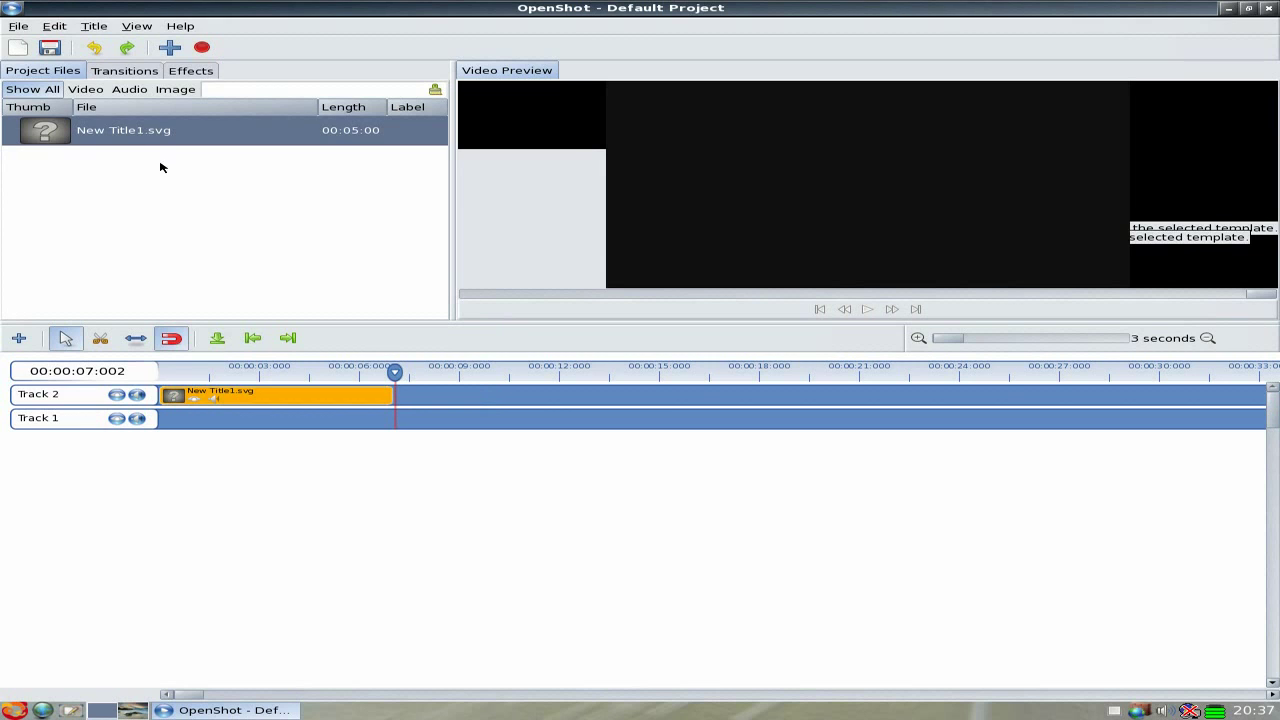
left_click(90, 28)
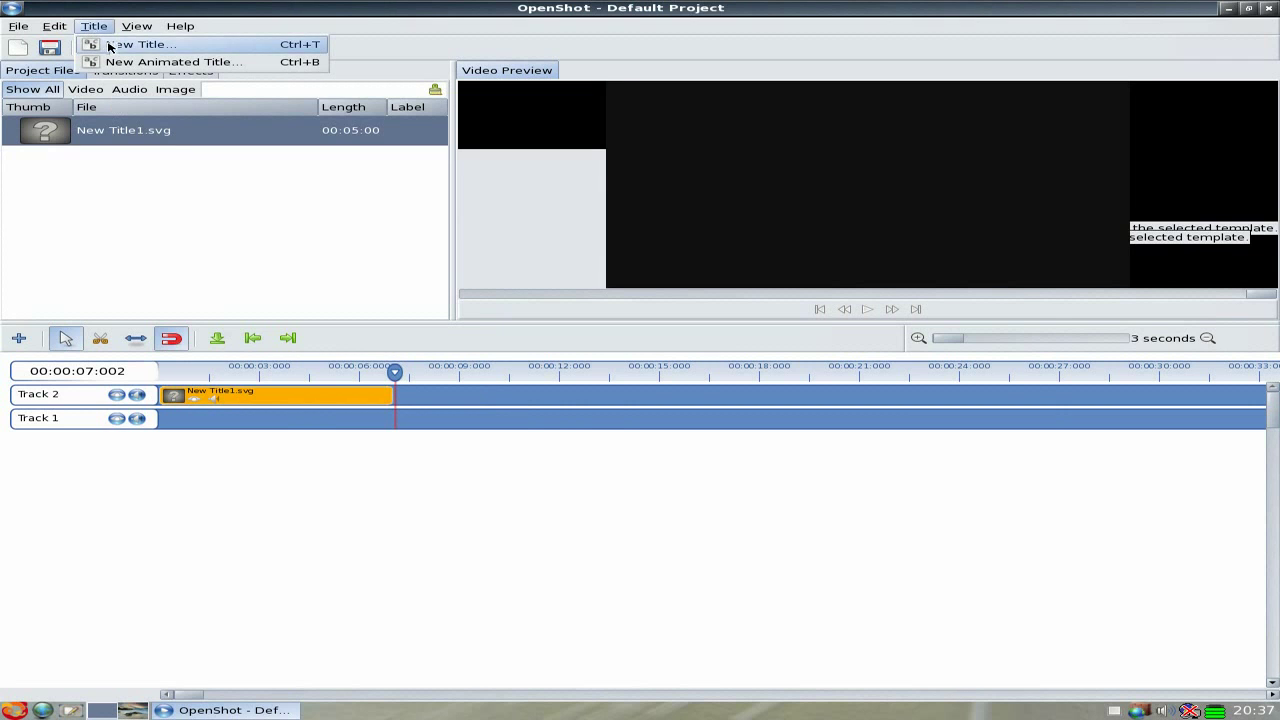
Start a new title from the Bubbles 1 template named New Title2
left_click(110, 46)
left_click(1017, 206)
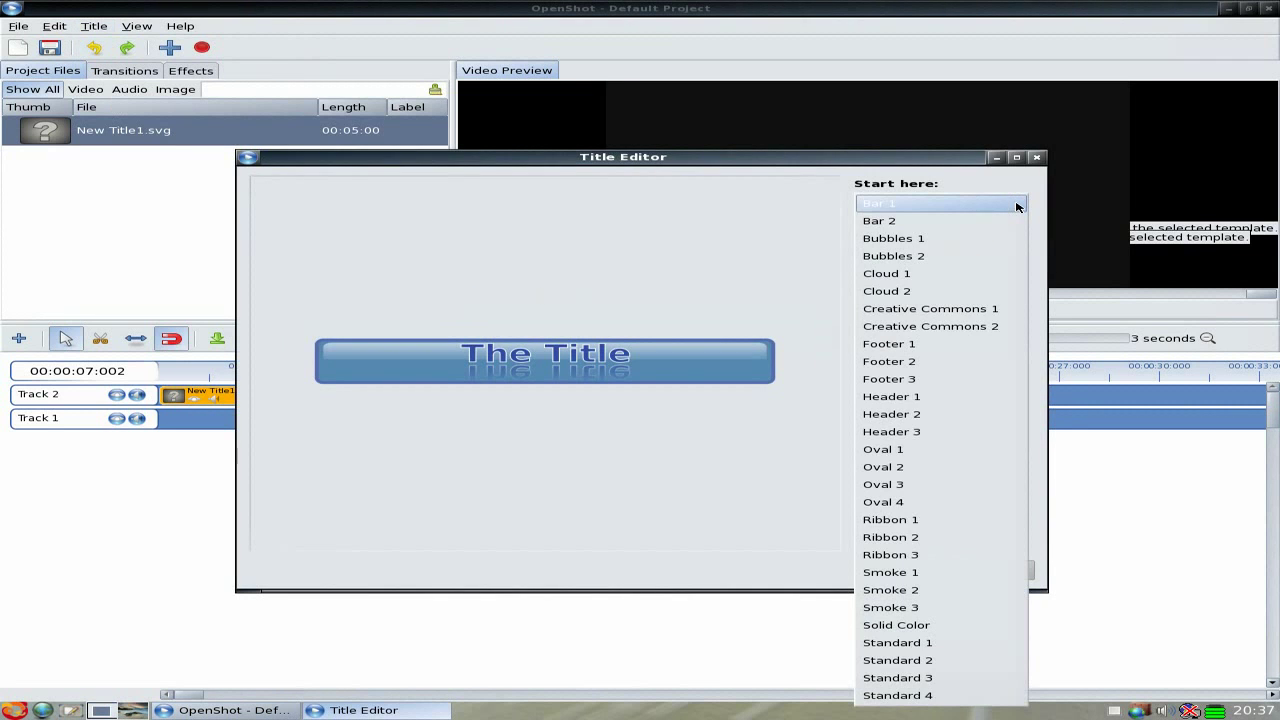
left_click(960, 240)
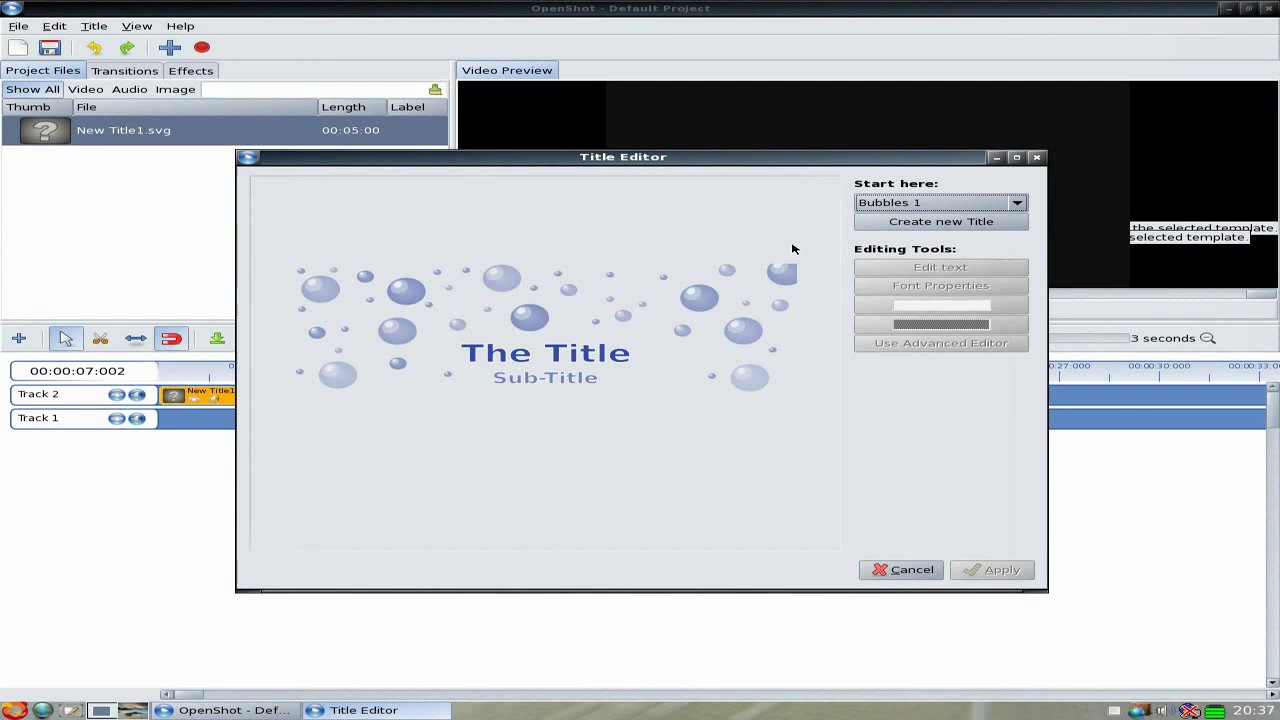
left_click(921, 224)
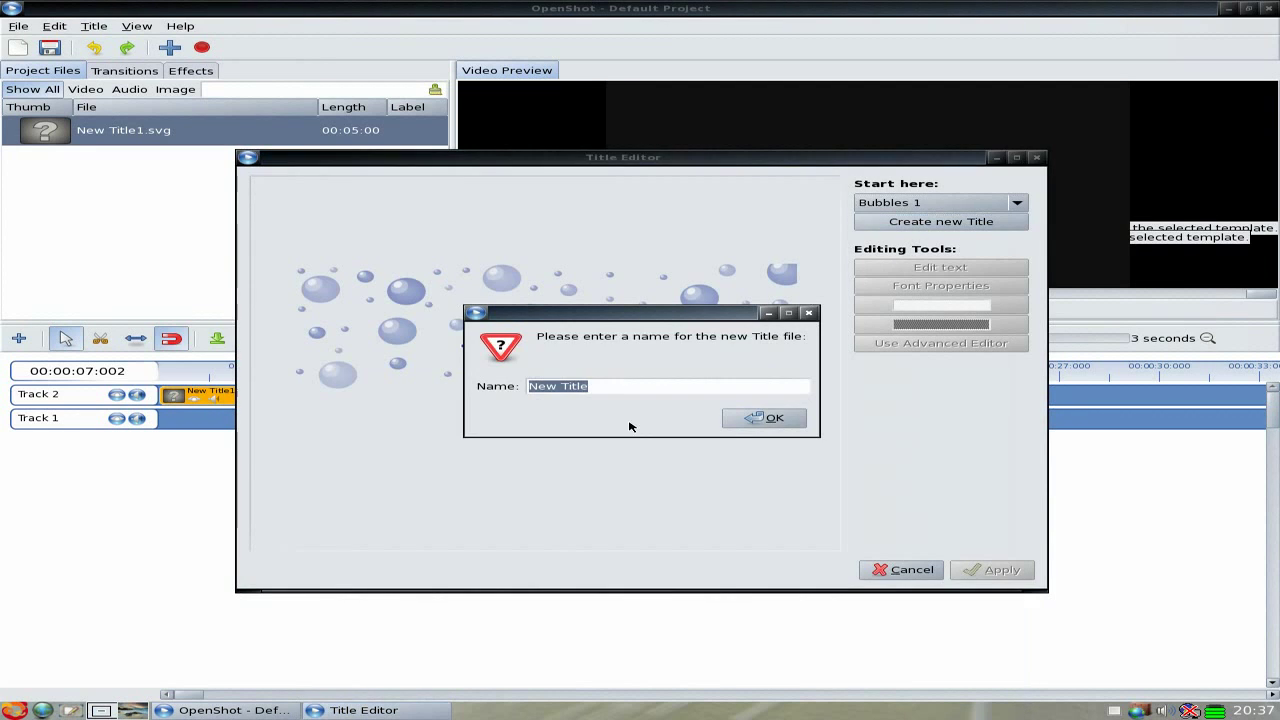
left_click(628, 385)
type("2")
left_click(751, 418)
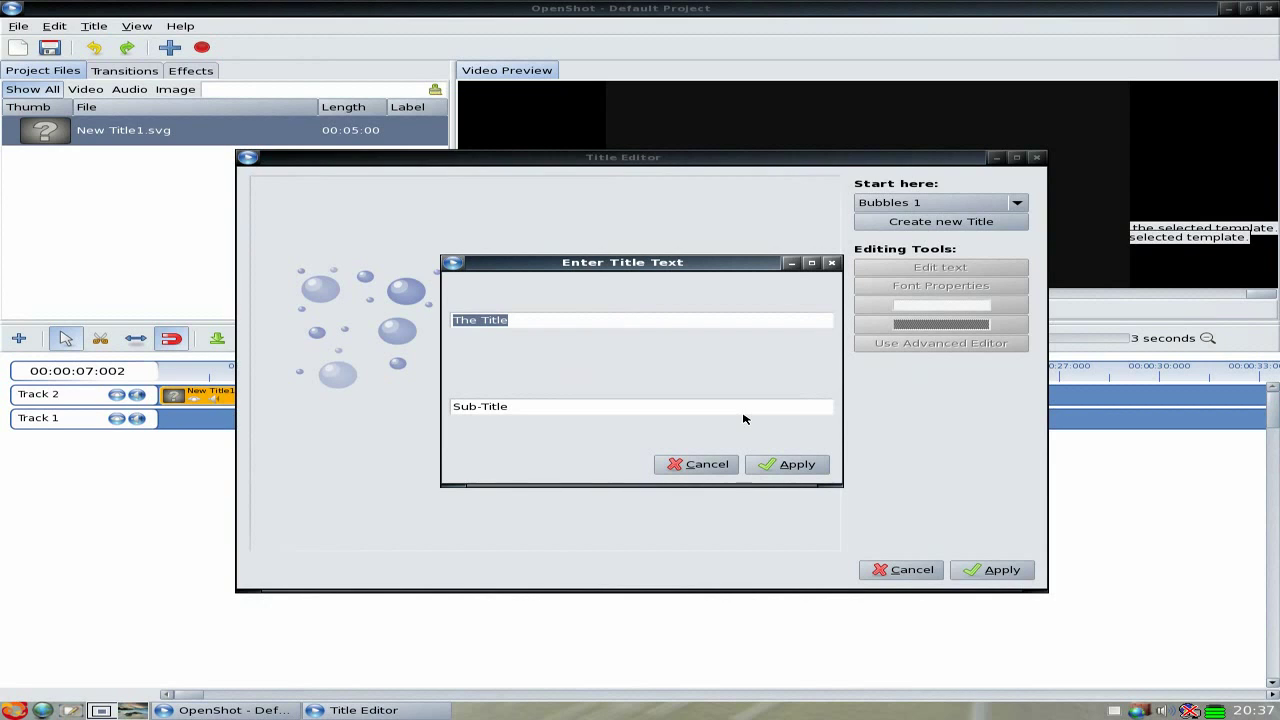
Set the title lines to 'Test Video' and 'In Puppy Linux' and apply
key("BackSpace")
type("Test ")
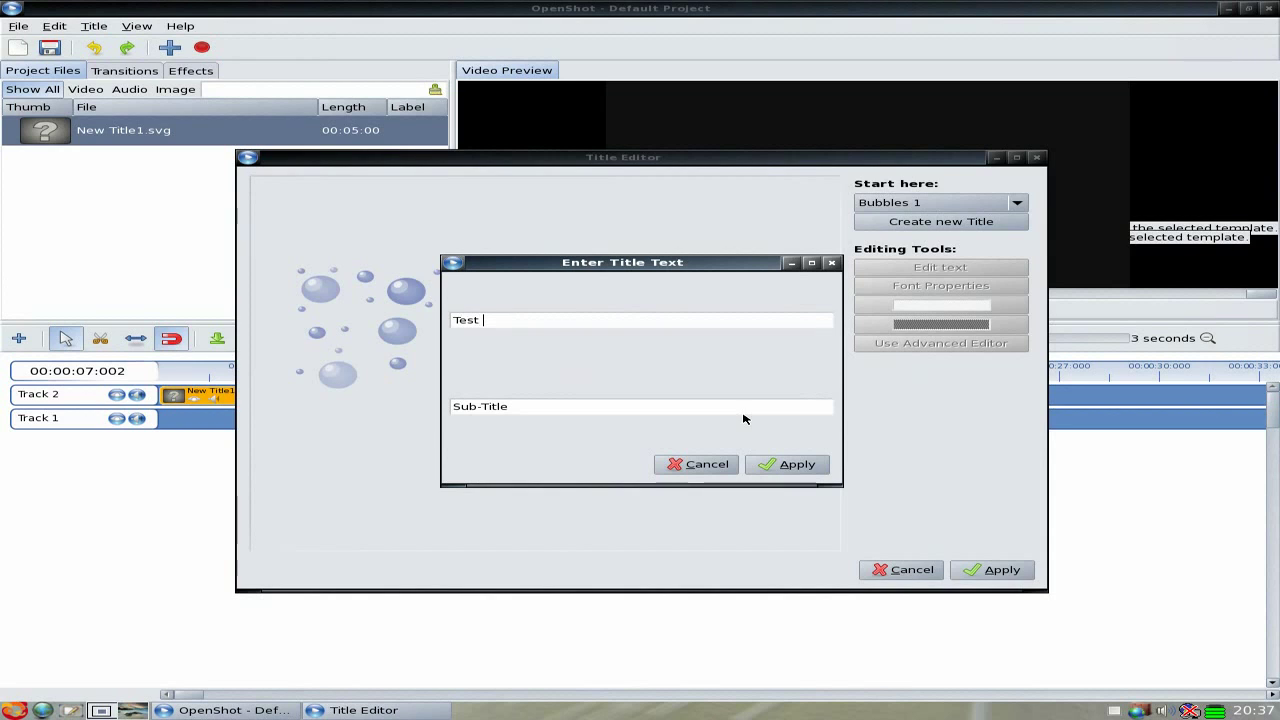
type("Video")
key("BackSpace")
key("BackSpace")
key("BackSpace")
key("BackSpace")
key("BackSpace")
key("BackSpace")
key("BackSpace")
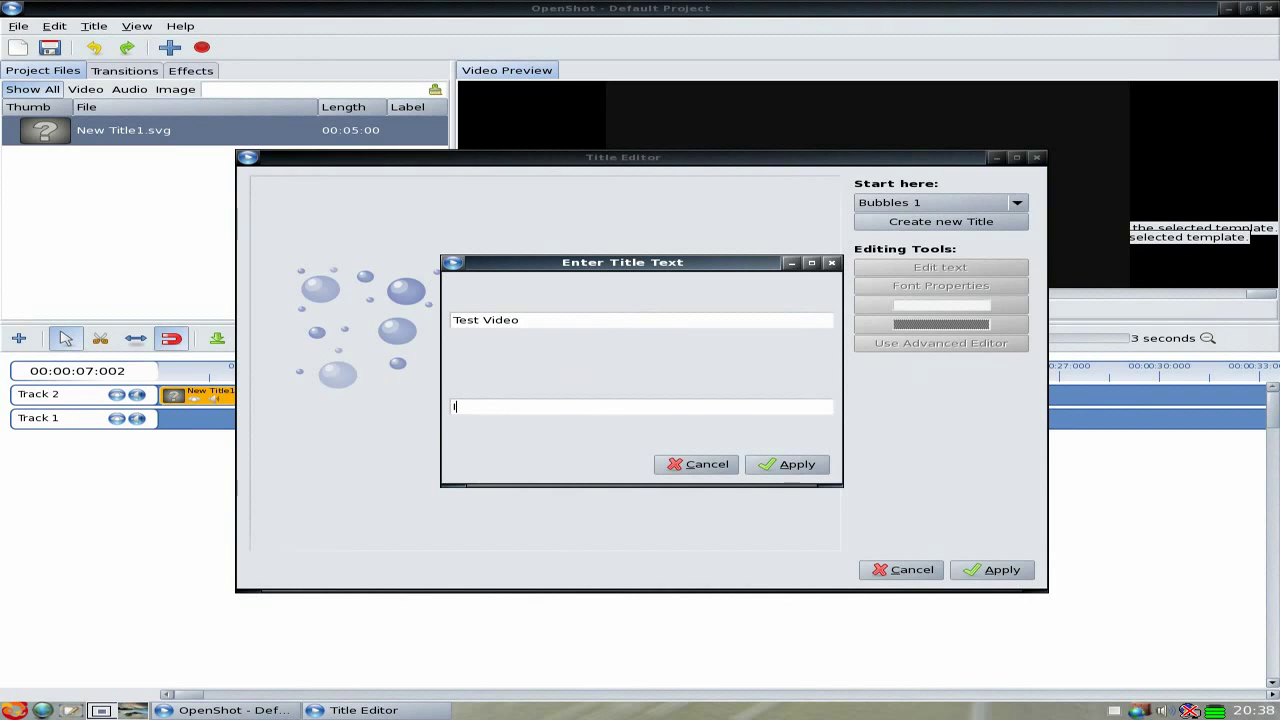
type("In Puppy Linux")
left_click(787, 464)
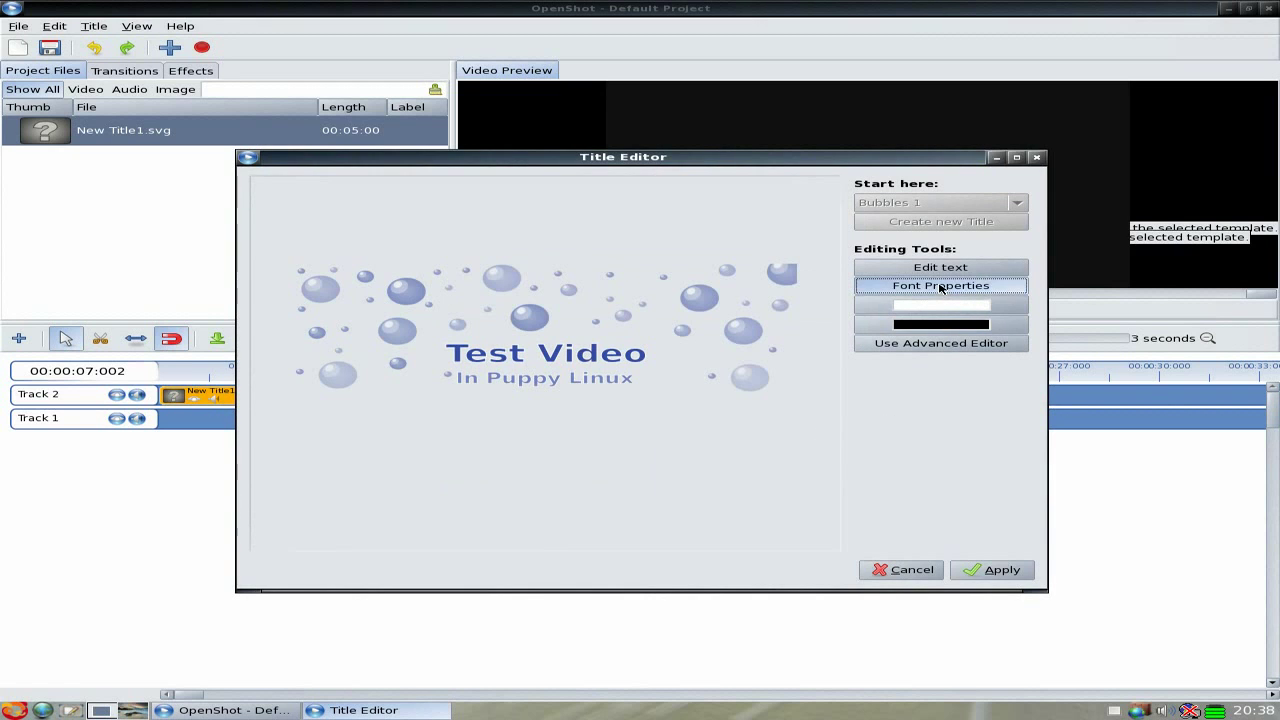
Switch the title font to cursor and save it as New Title2.svg
left_click(940, 287)
left_click(418, 274)
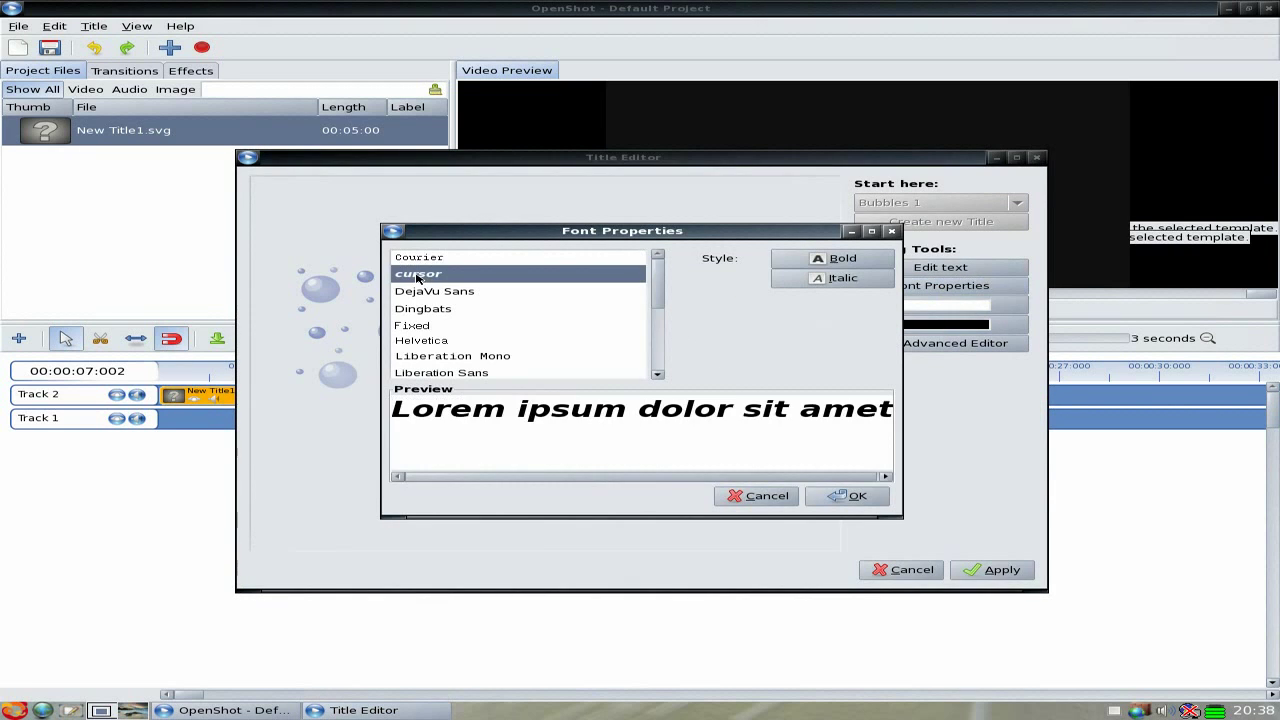
left_click(830, 497)
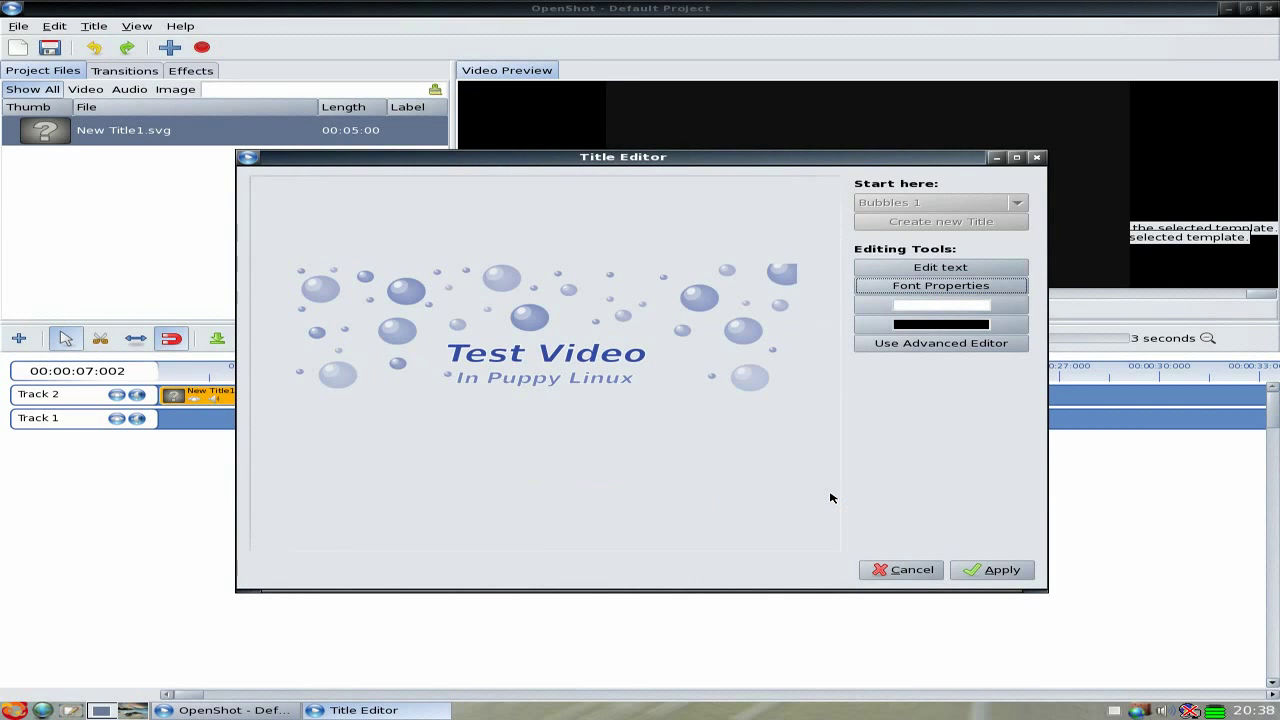
left_click(985, 573)
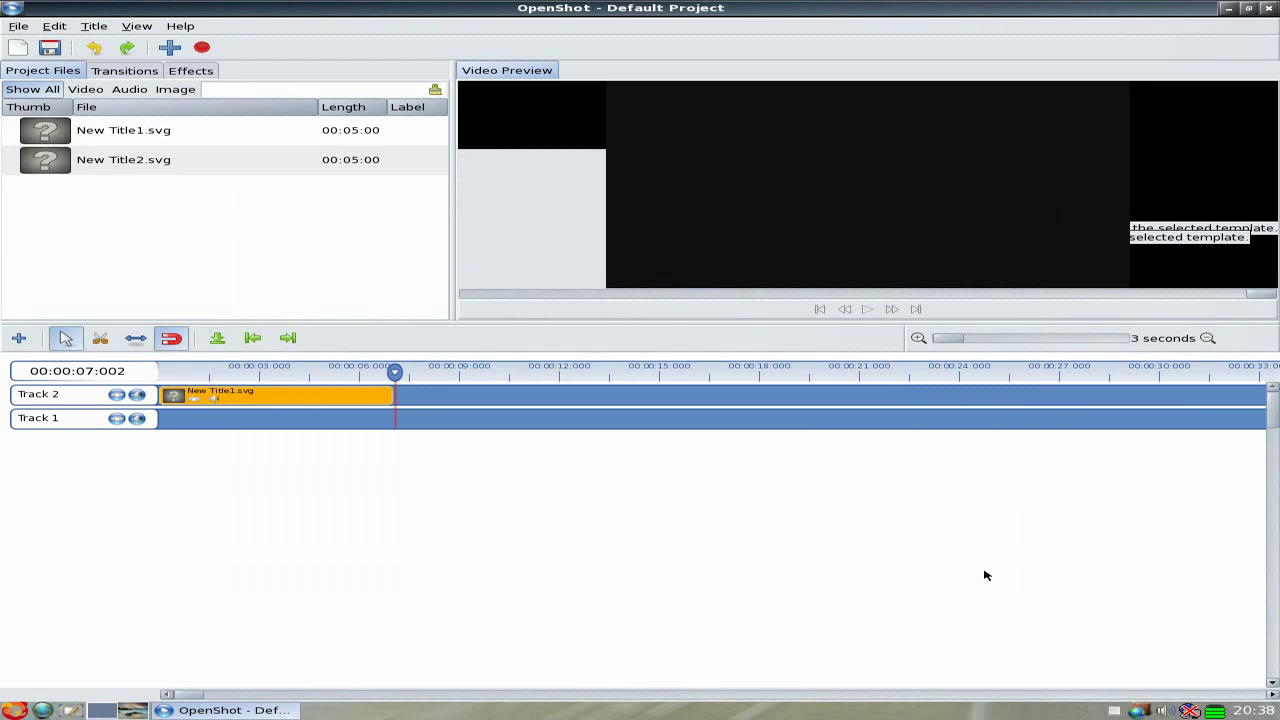
Place New Title2.svg on Track 2 after New Title1 and return the playhead to the start
left_click_drag(56, 167, 437, 406)
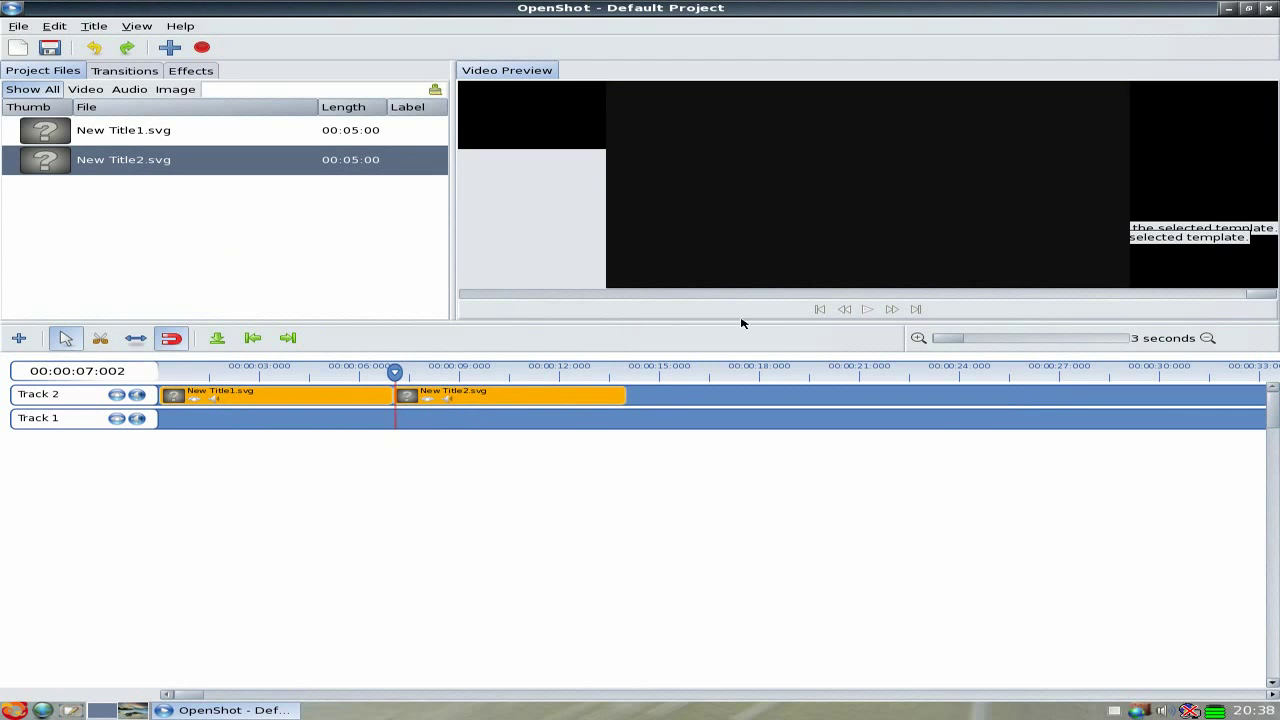
left_click(819, 310)
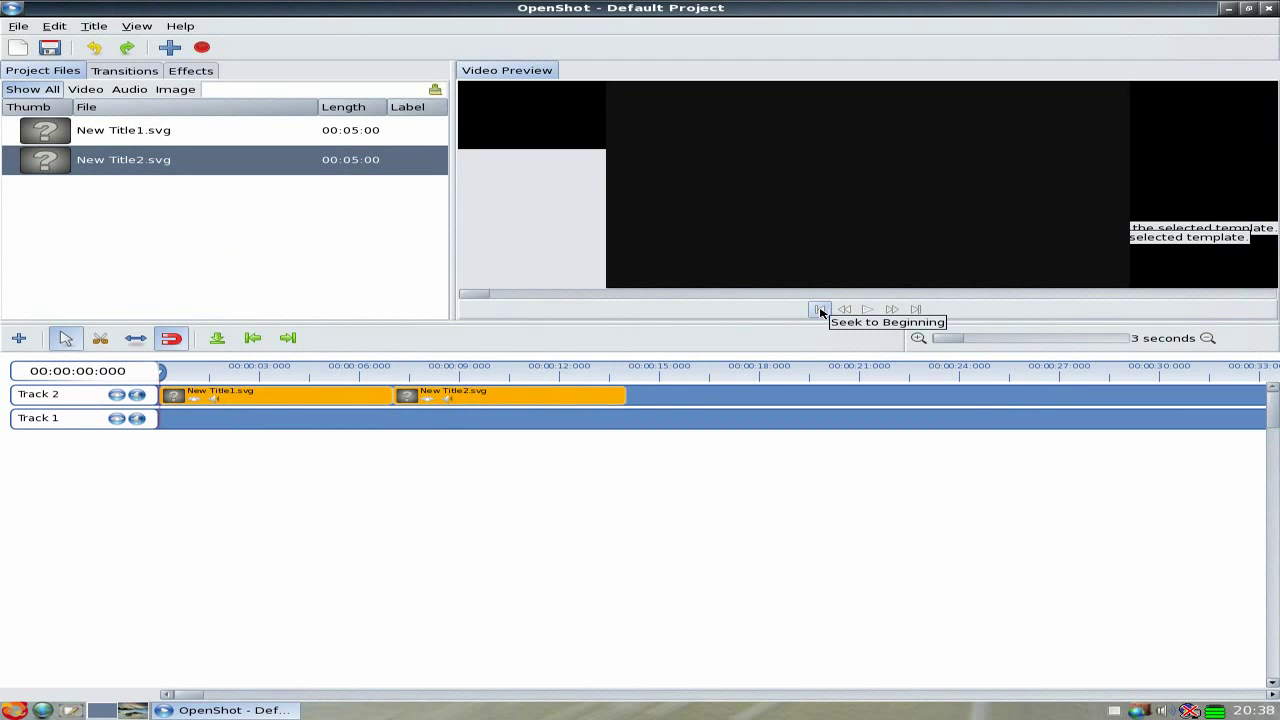
right_click(531, 399)
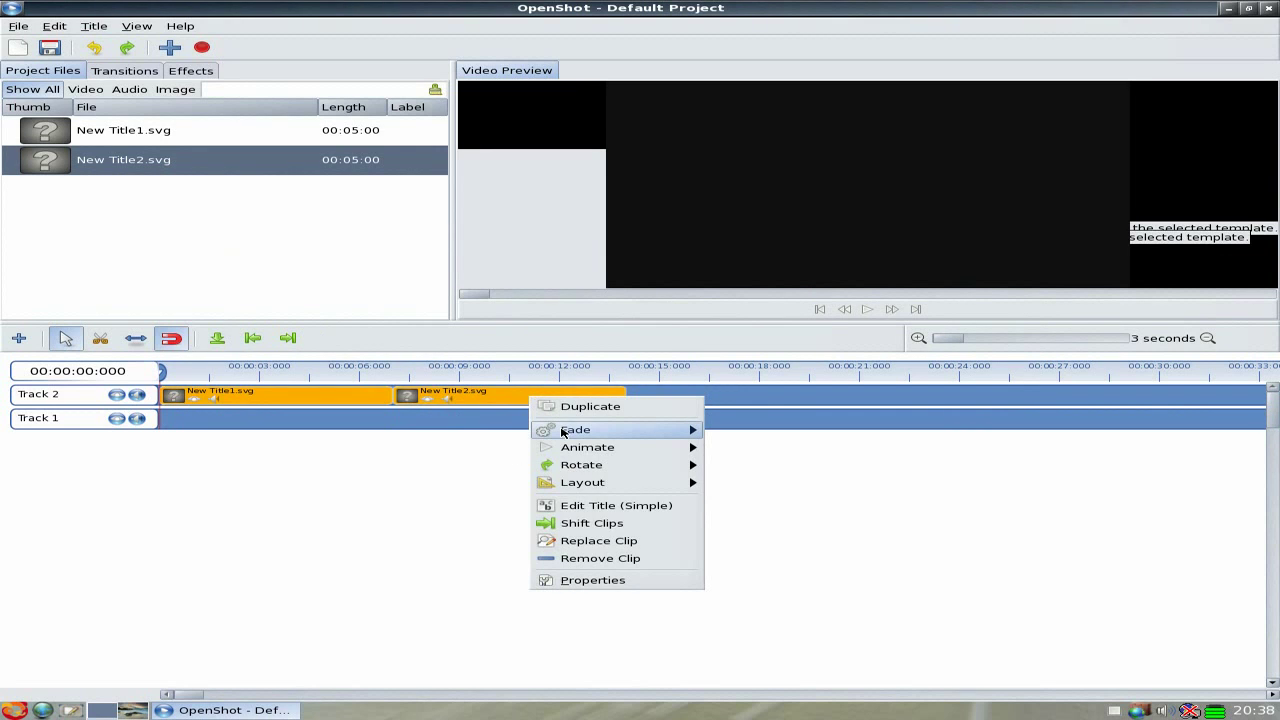
Give New Title2.svg a fast fade in and out, play the timeline, and rewind
mouse_move(563, 432)
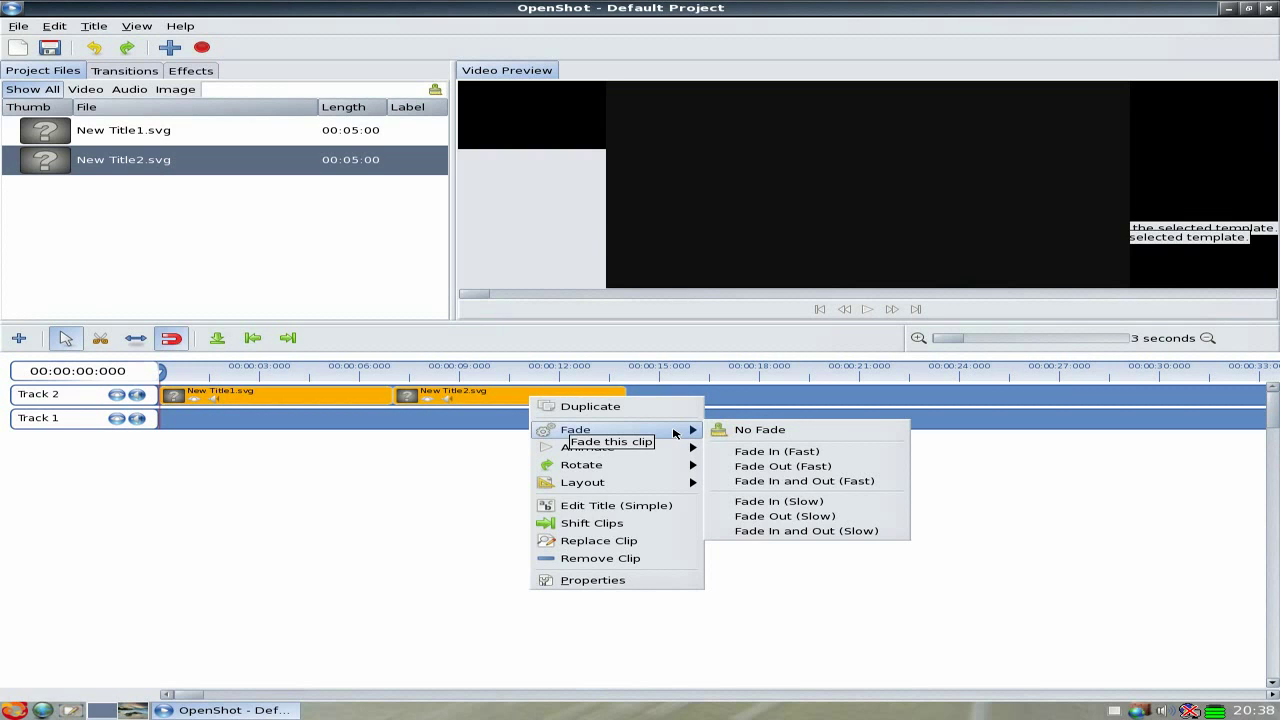
left_click(760, 481)
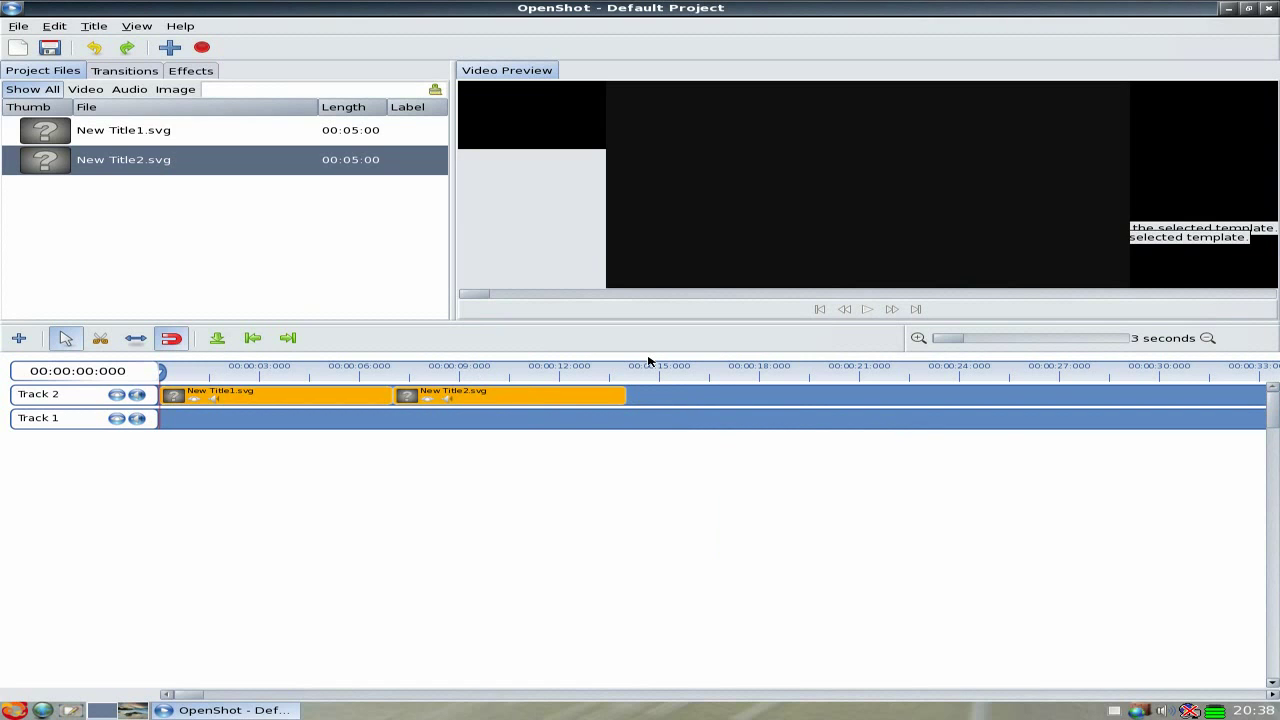
left_click(866, 310)
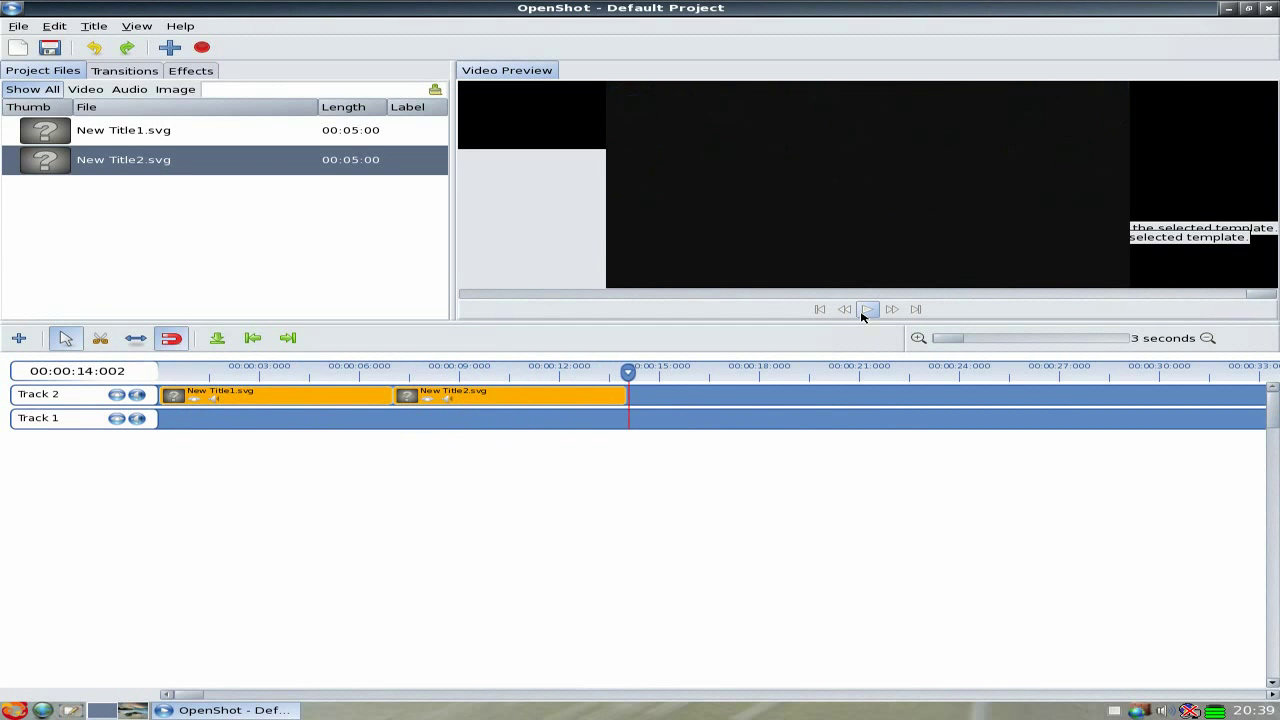
left_click(820, 309)
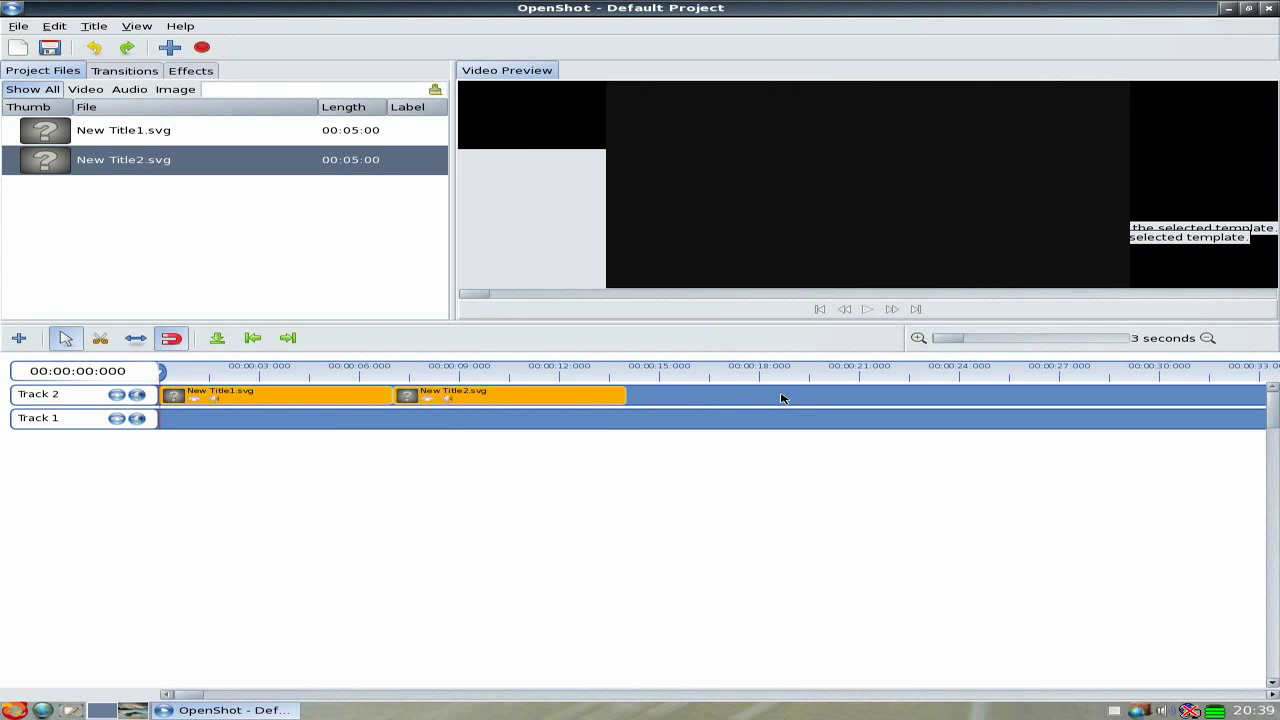
Browse the list of available transitions
left_click(128, 72)
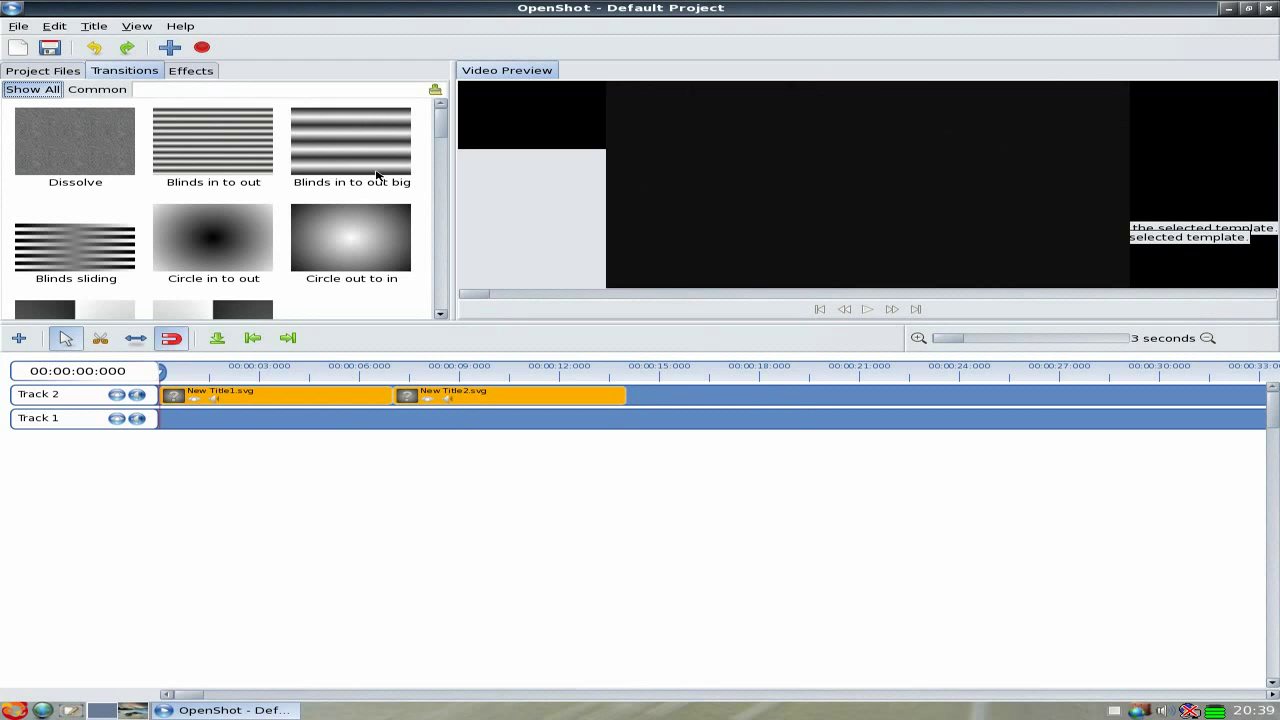
scroll(424, 224, "down", 5)
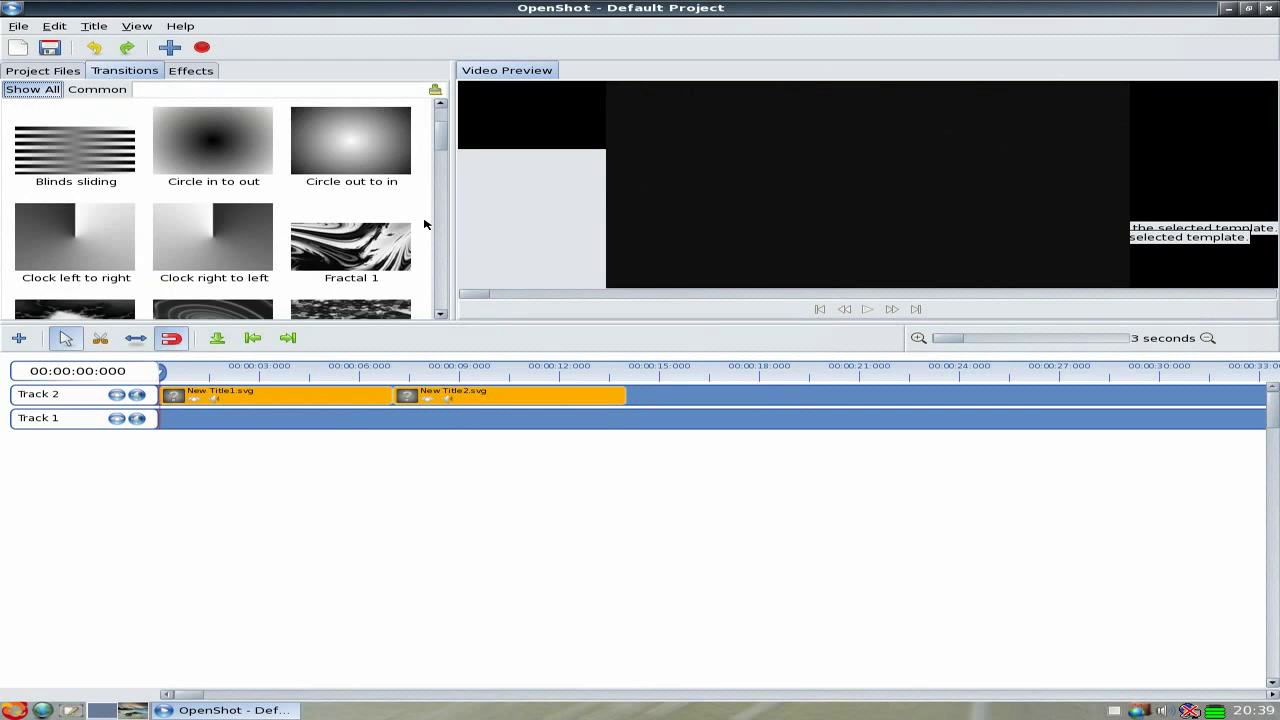
scroll(424, 224, "down", 6)
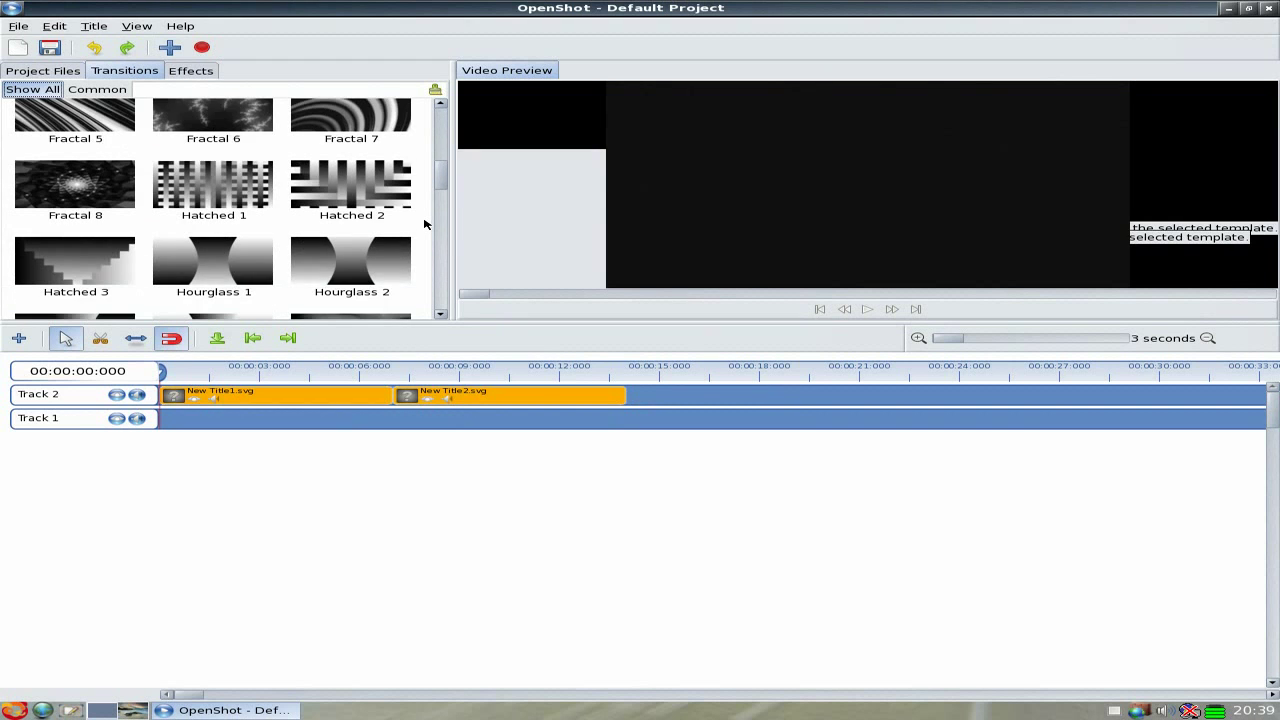
Scroll through the available effects, then return to Project Files
left_click(196, 74)
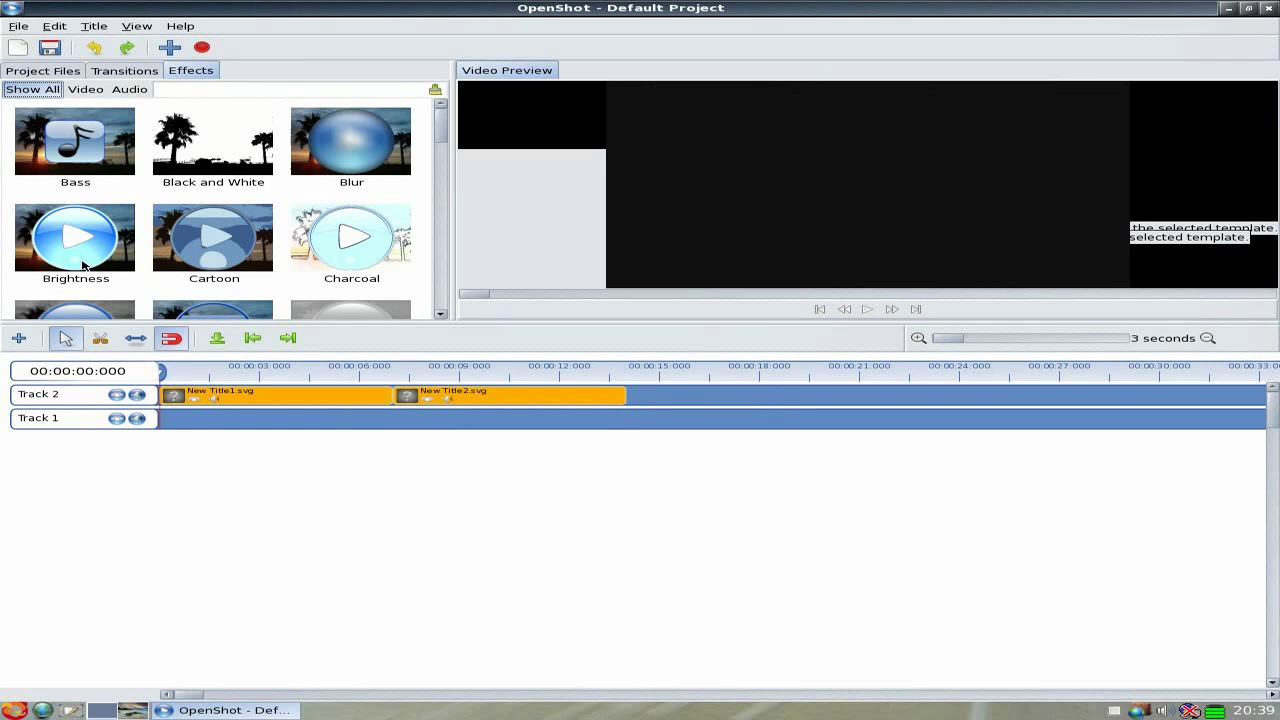
scroll(339, 253, "down", 2)
scroll(339, 253, "down", 1)
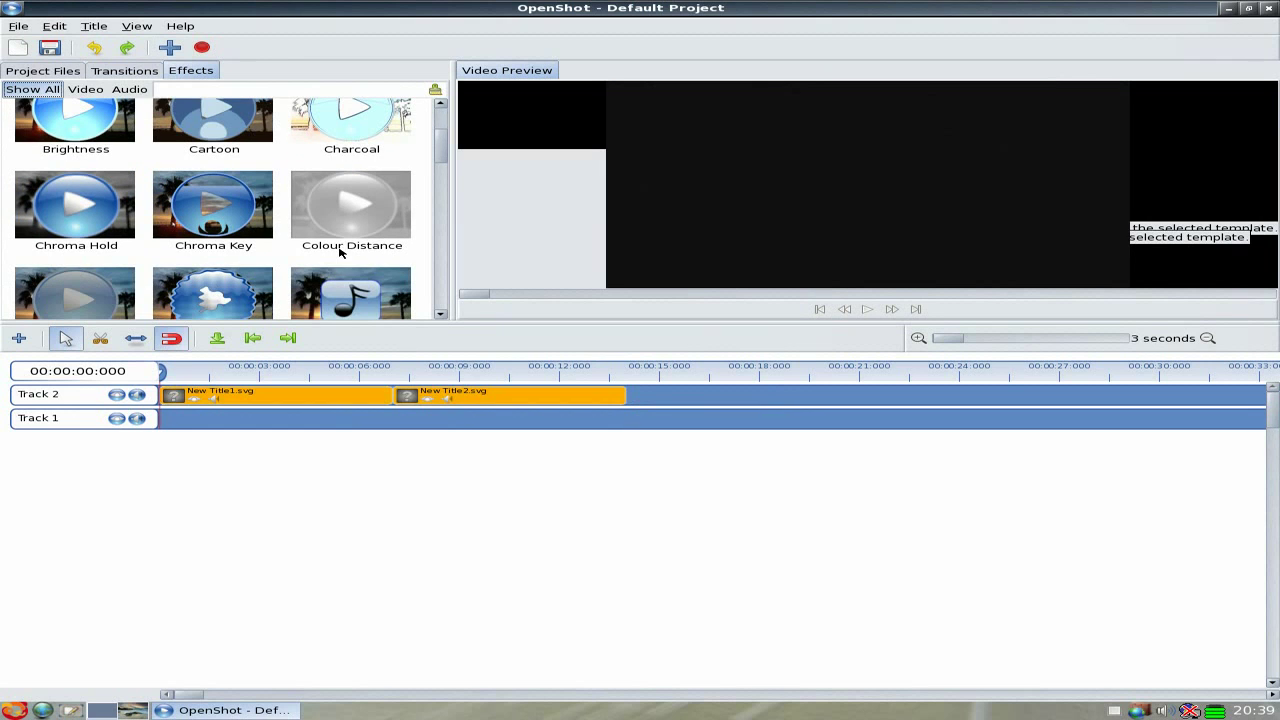
scroll(421, 247, "down", 2)
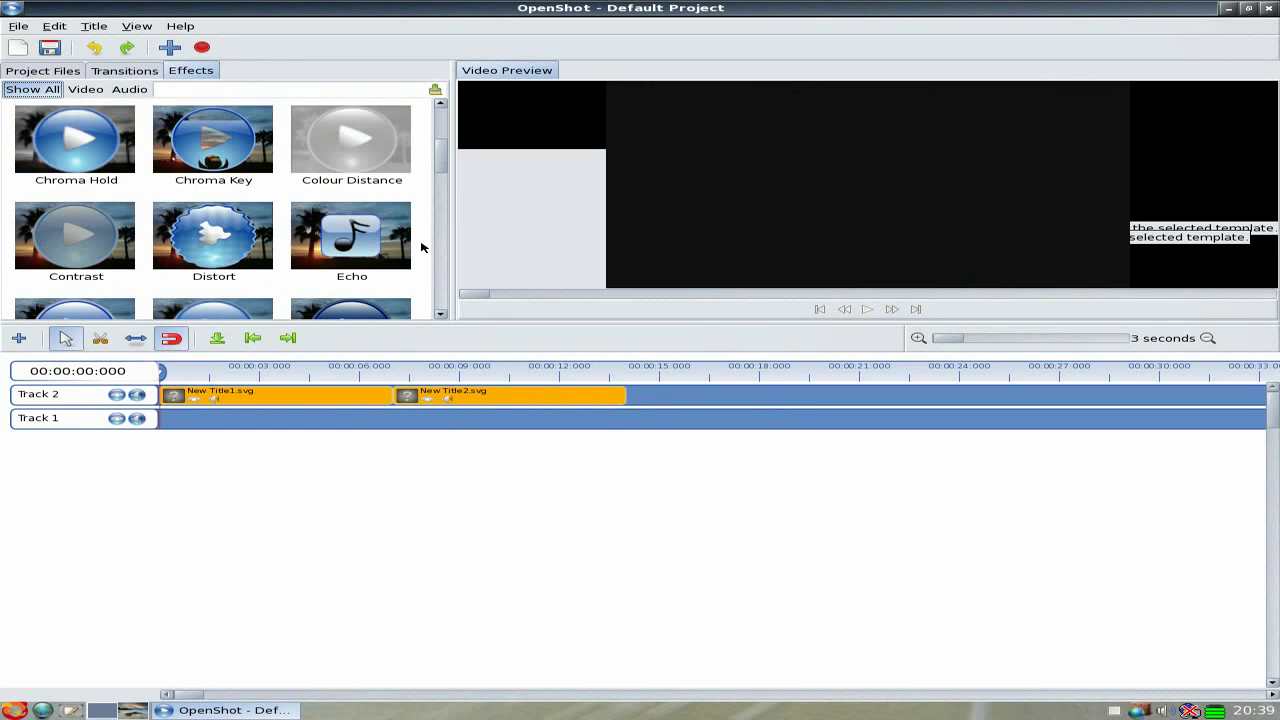
scroll(421, 247, "down", 3)
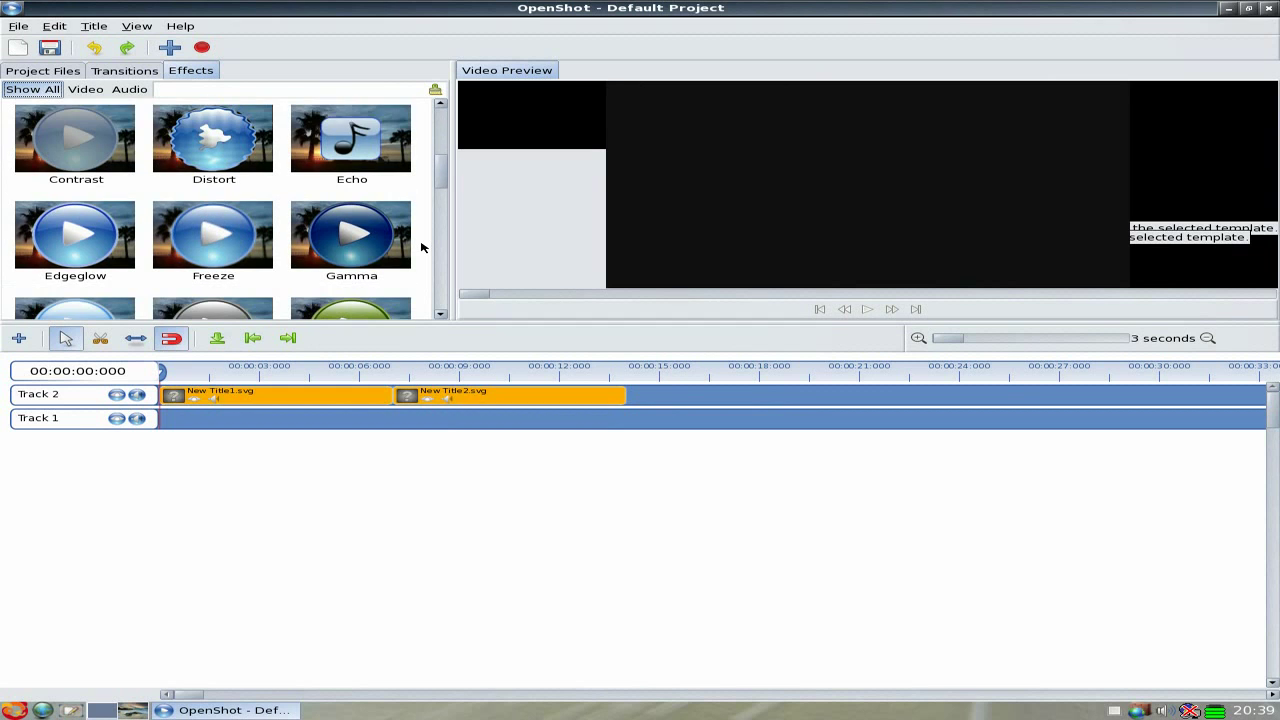
scroll(421, 247, "down", 4)
scroll(421, 247, "down", 7)
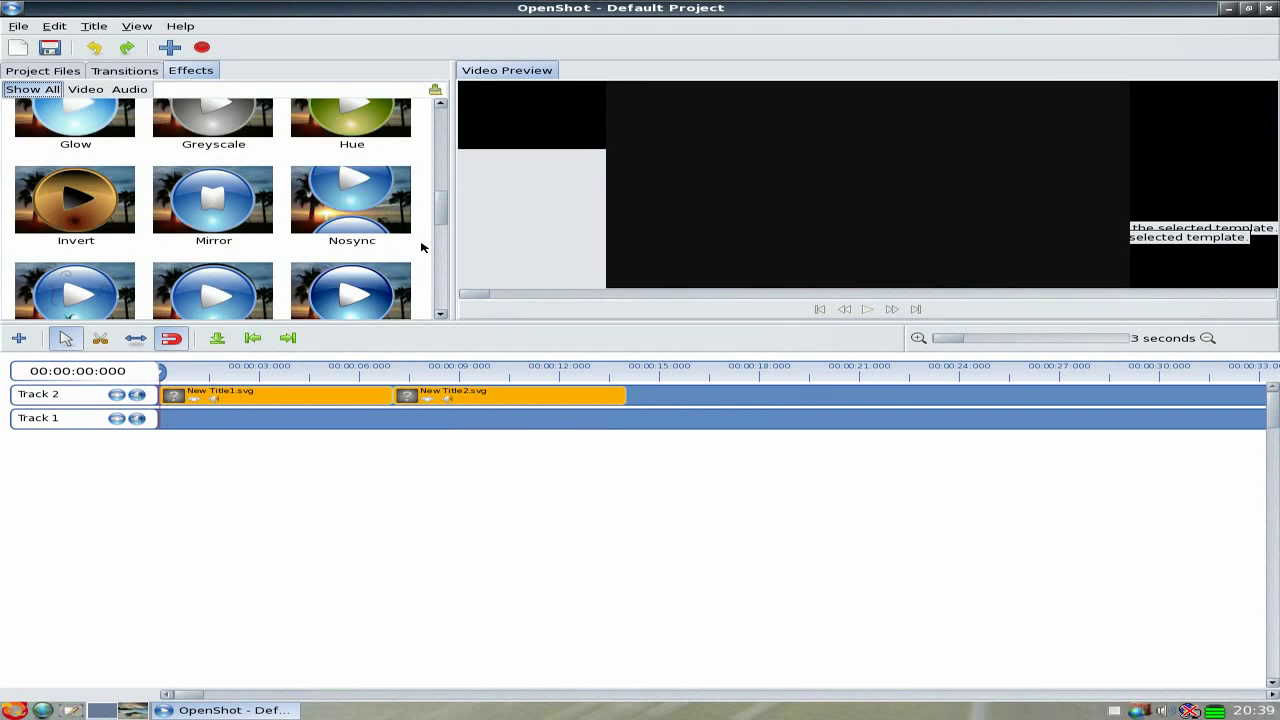
scroll(421, 247, "down", 7)
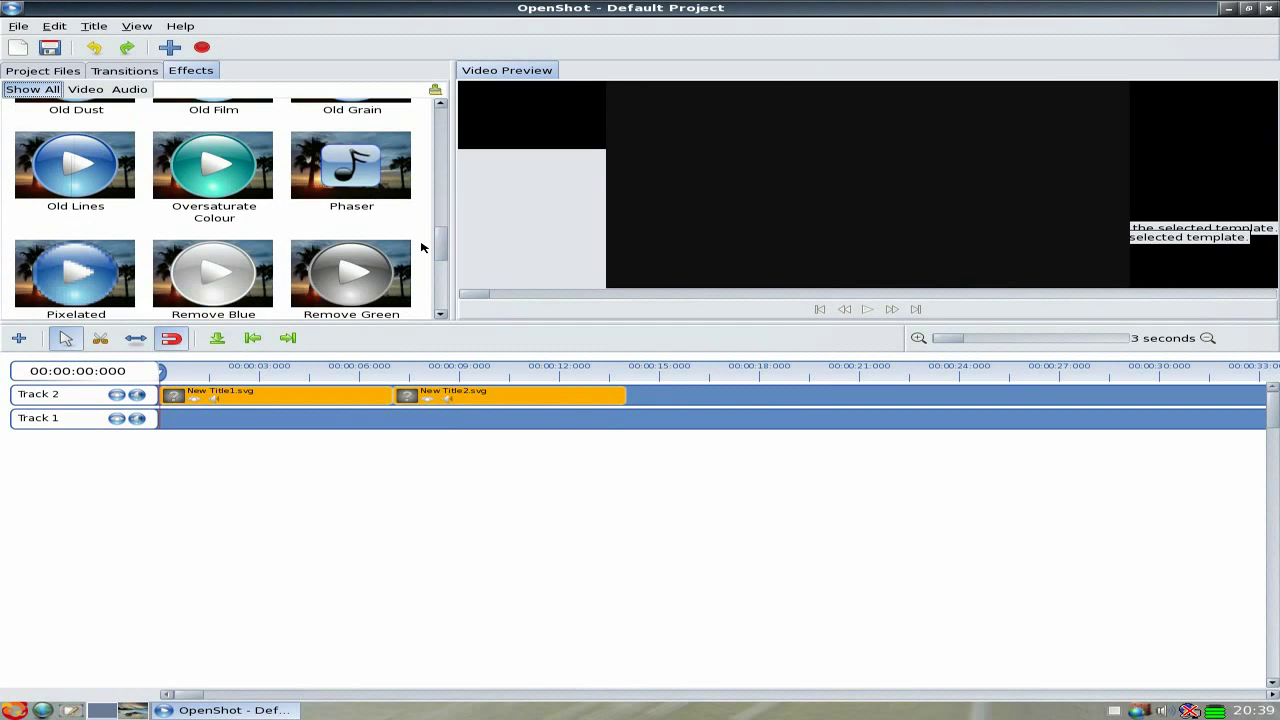
scroll(421, 247, "down", 3)
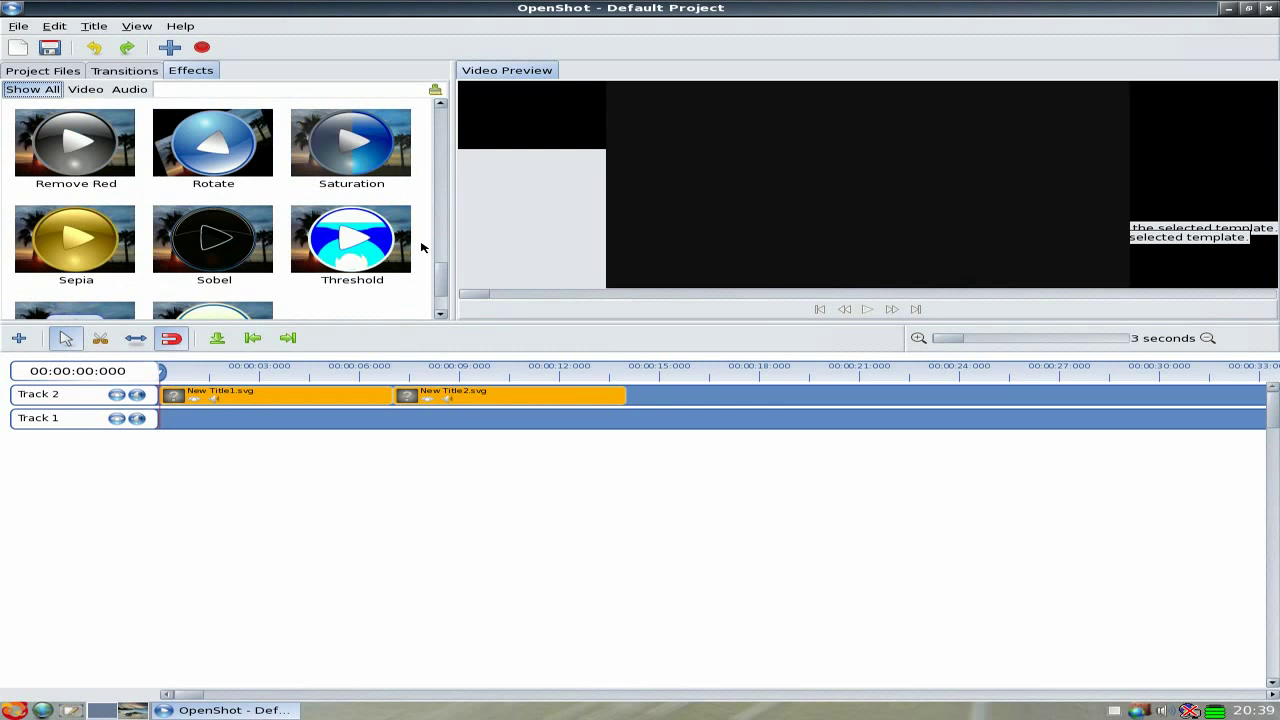
scroll(421, 247, "down", 2)
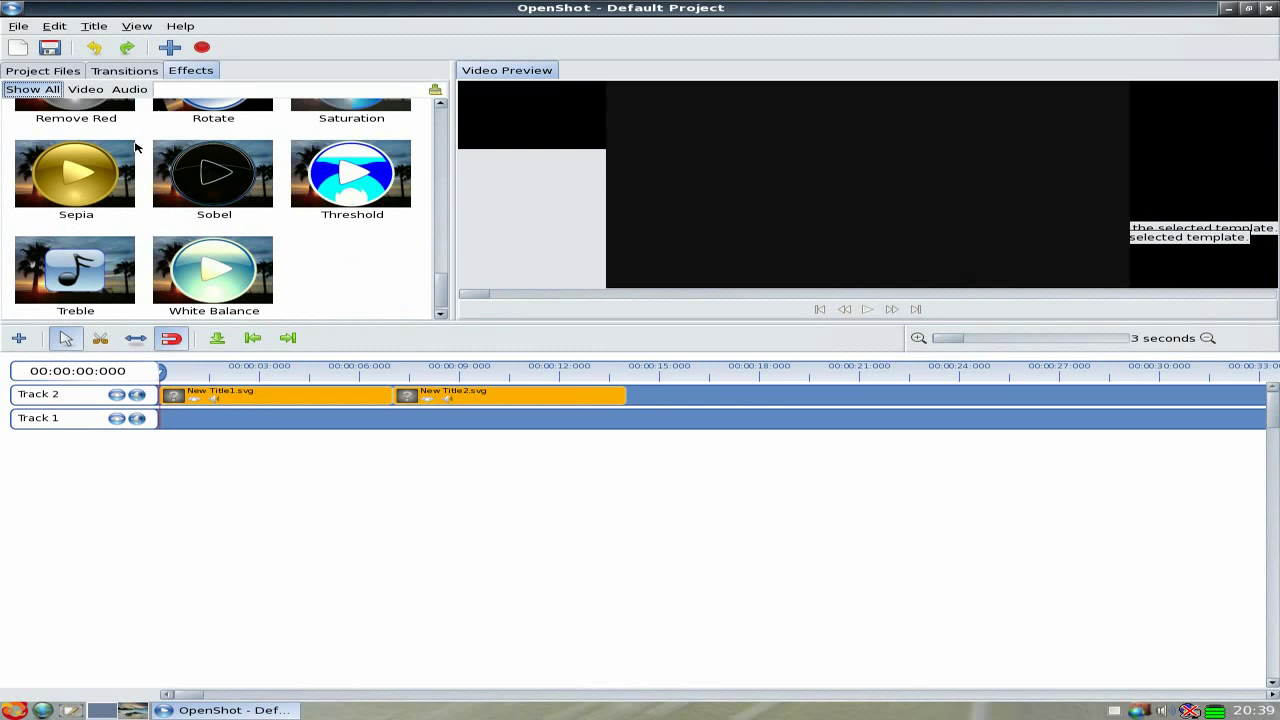
left_click(60, 72)
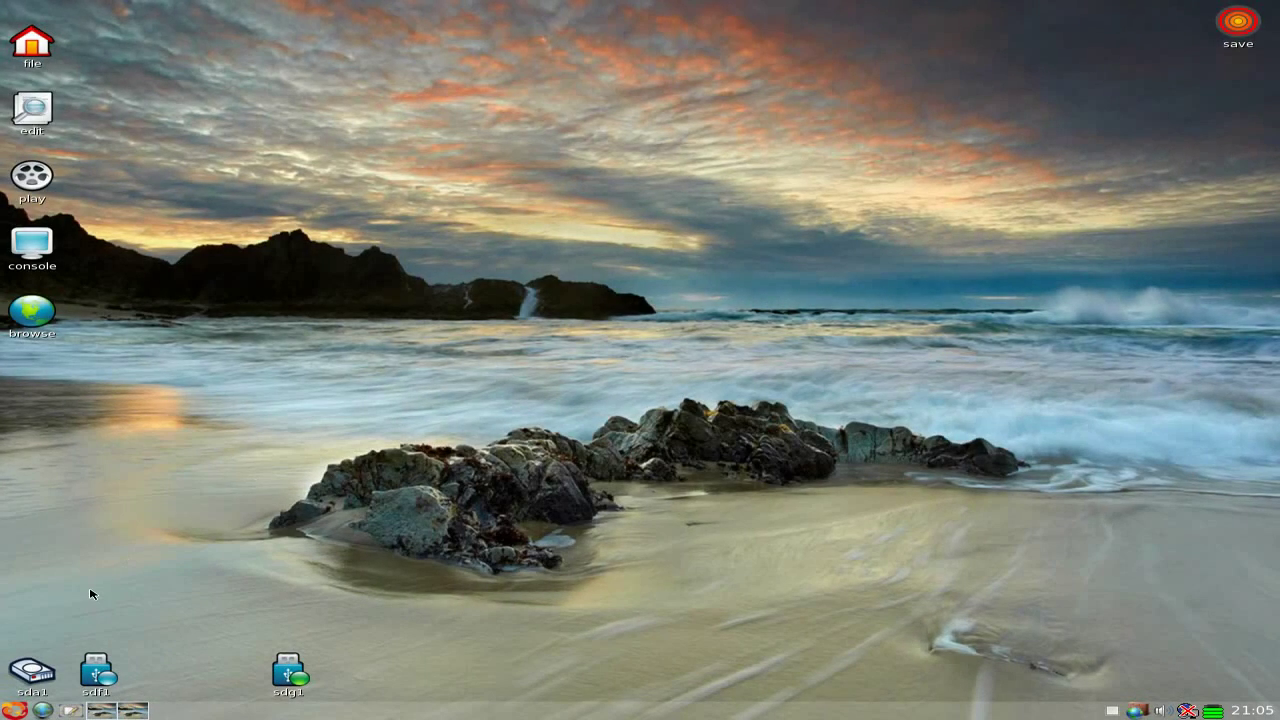
Relaunch OpenShot Video Editor from the start menu's Multimedia > MediaTools
left_click(15, 713)
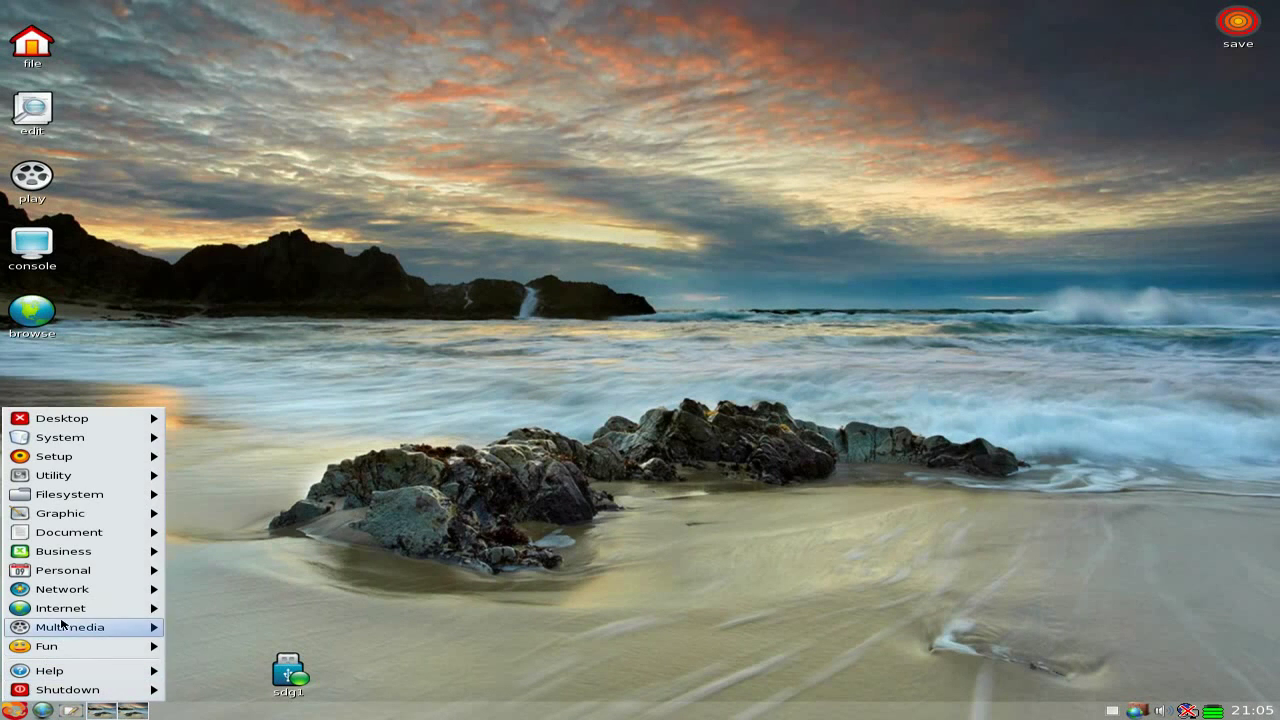
mouse_move(50, 625)
mouse_move(280, 628)
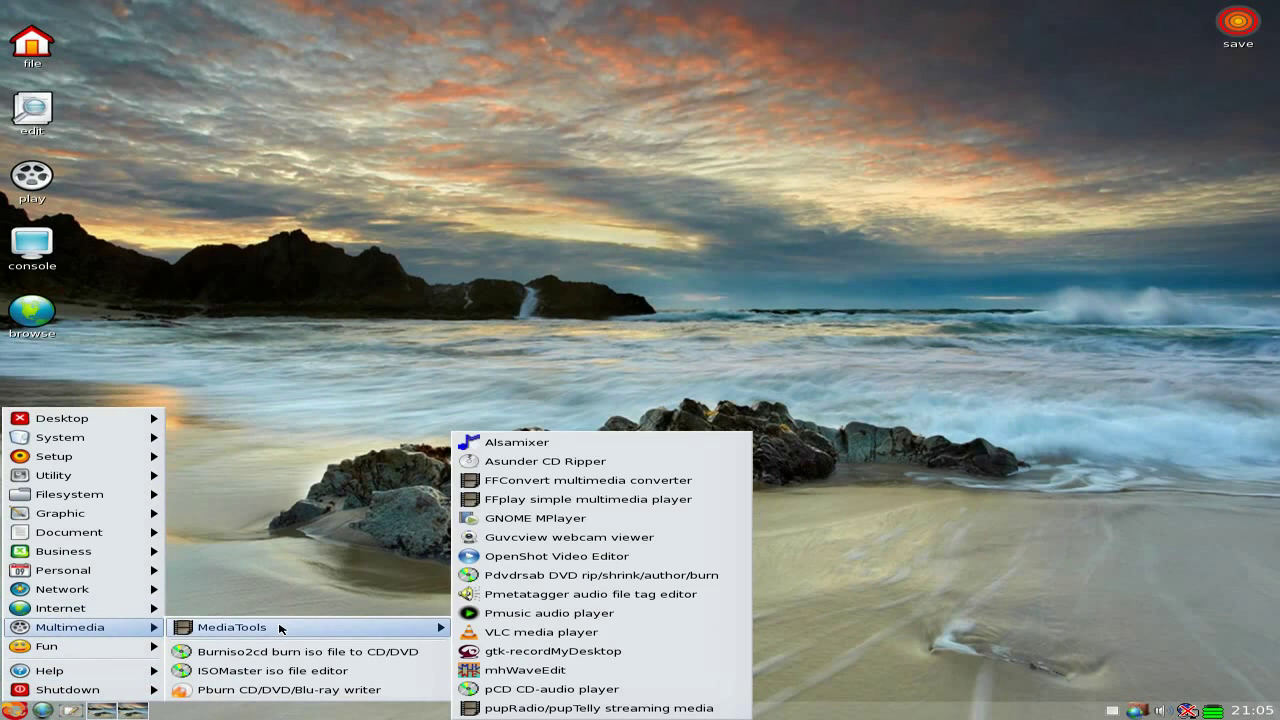
left_click(562, 564)
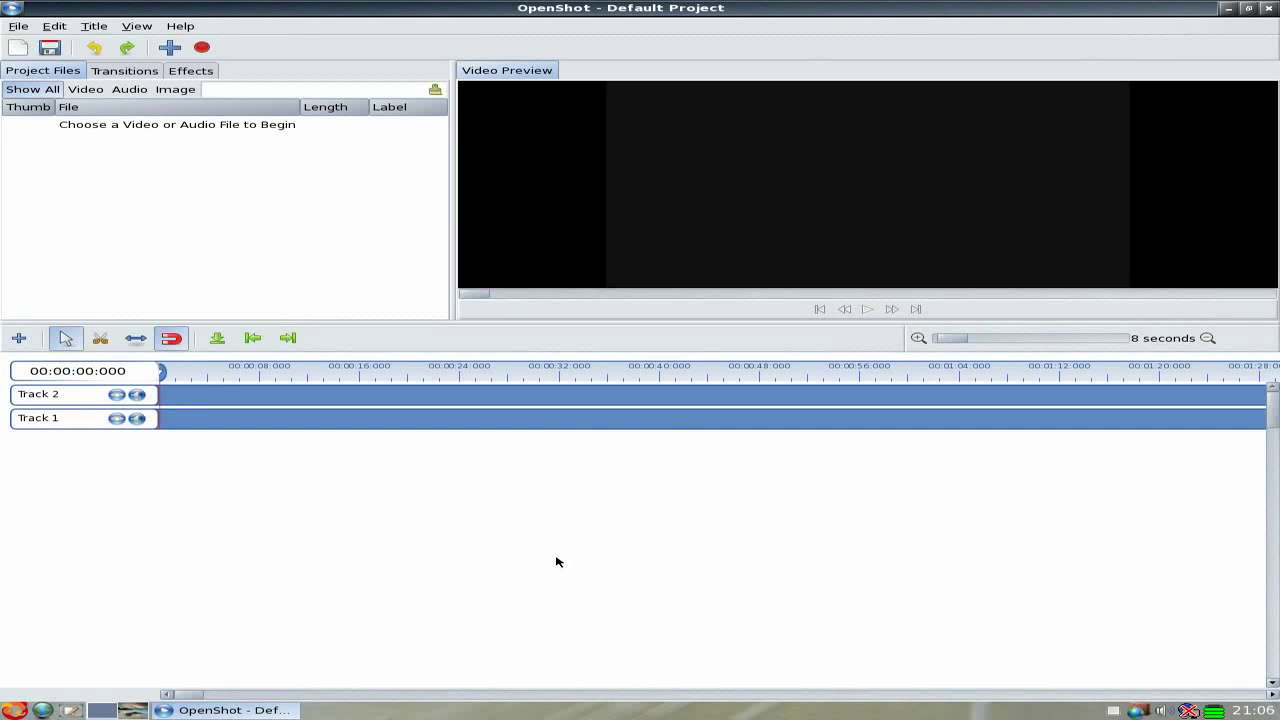
Import open.mp4, then newint.mp4, from the root folder, and select open.mp4 in Project Files
left_click(169, 49)
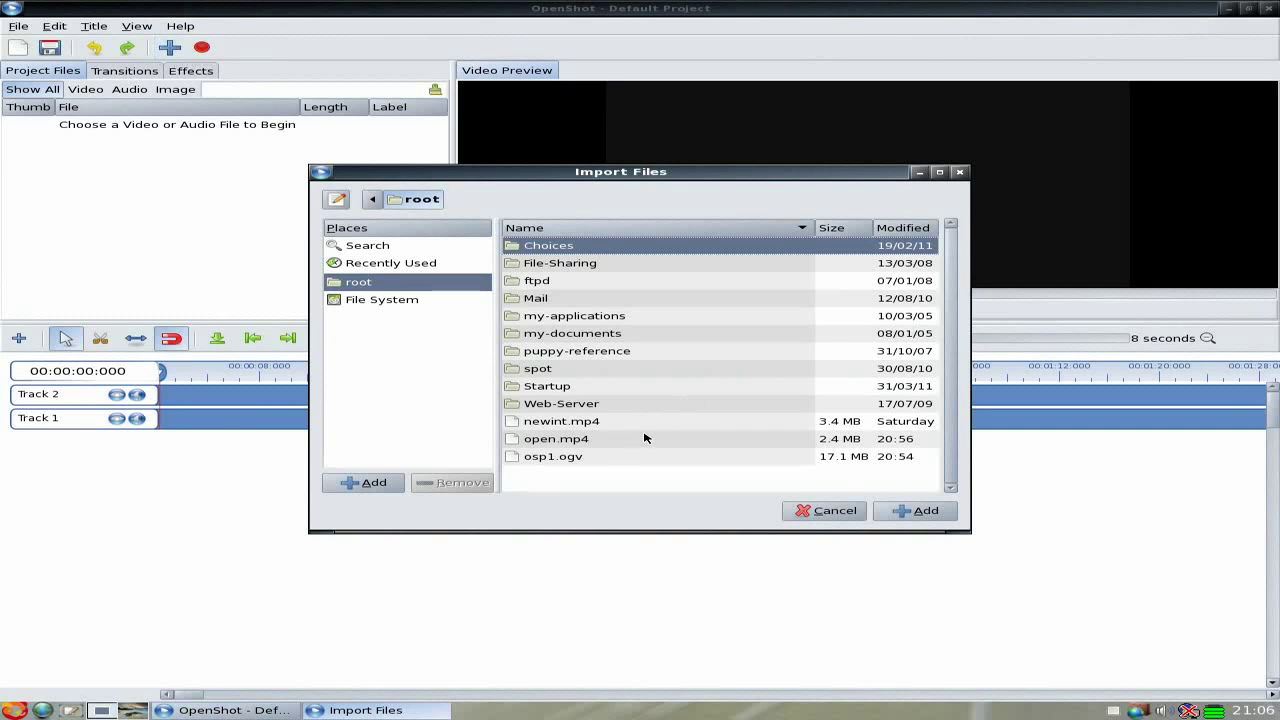
left_click(574, 441)
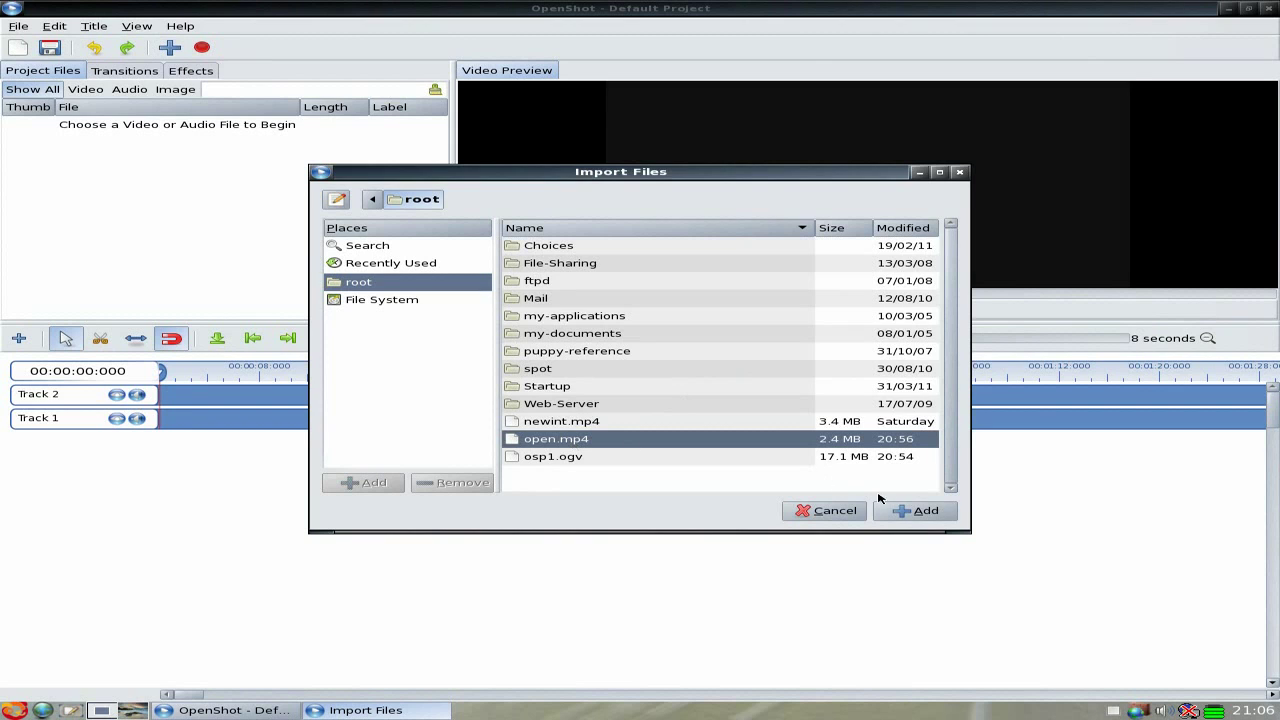
left_click(915, 511)
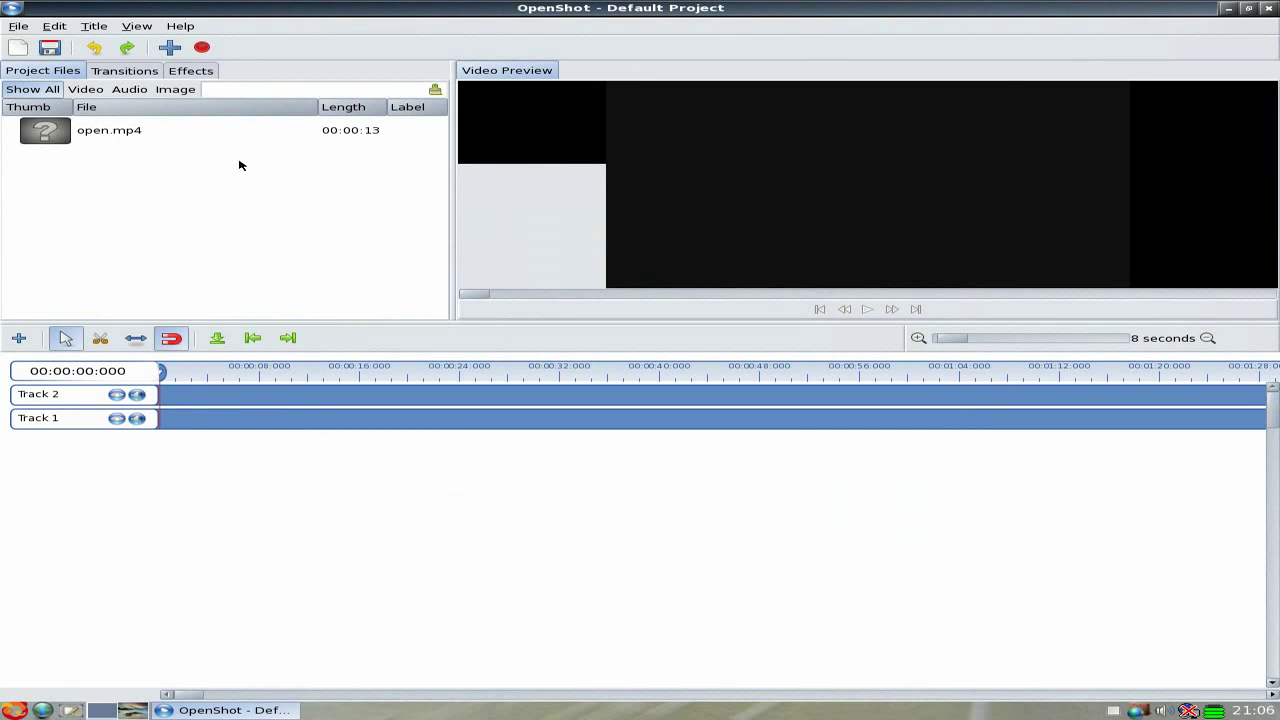
left_click(168, 48)
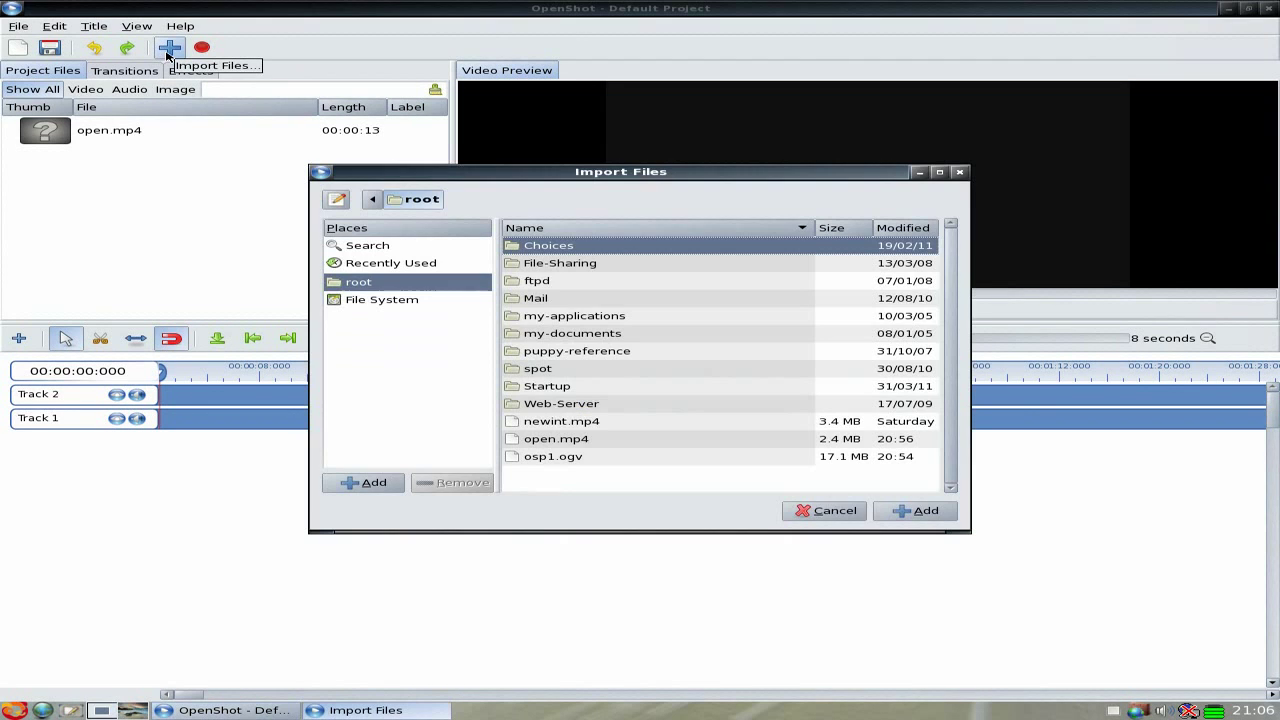
left_click(559, 424)
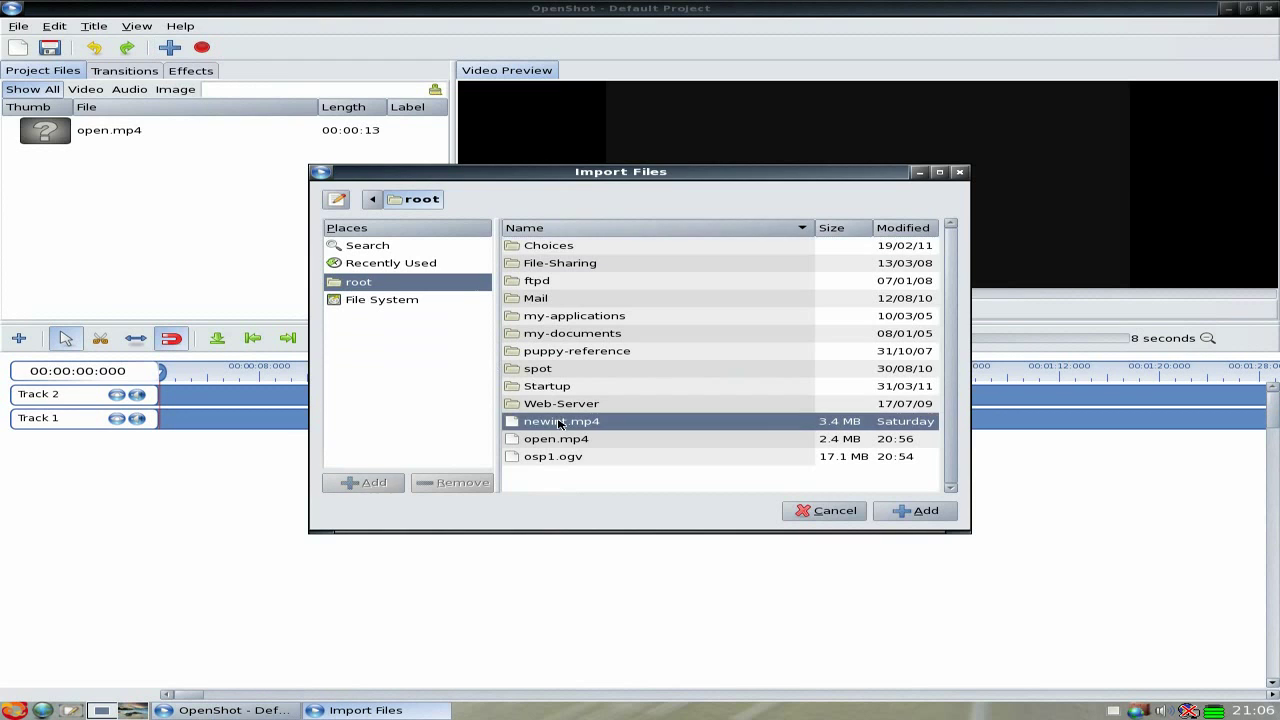
left_click(909, 513)
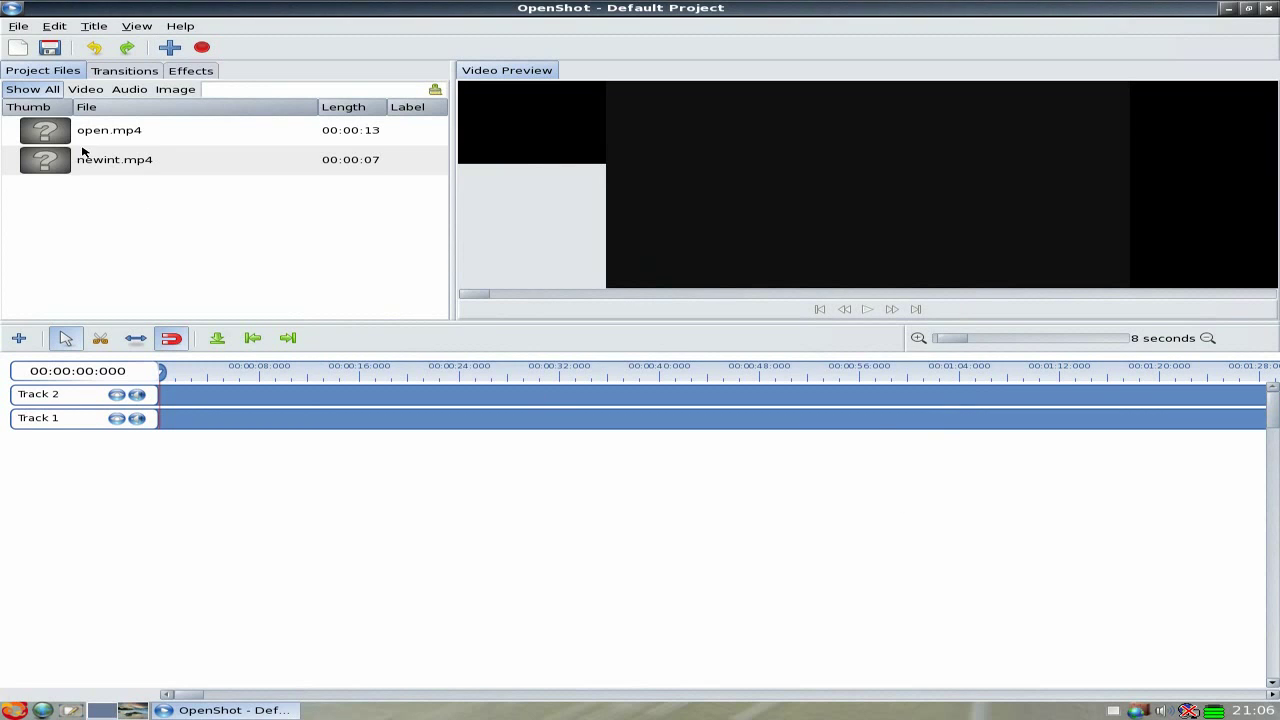
left_click(49, 136)
Place open.mp4 on Track 2, preview it, and shift the clip to the right
left_click_drag(49, 136, 195, 401)
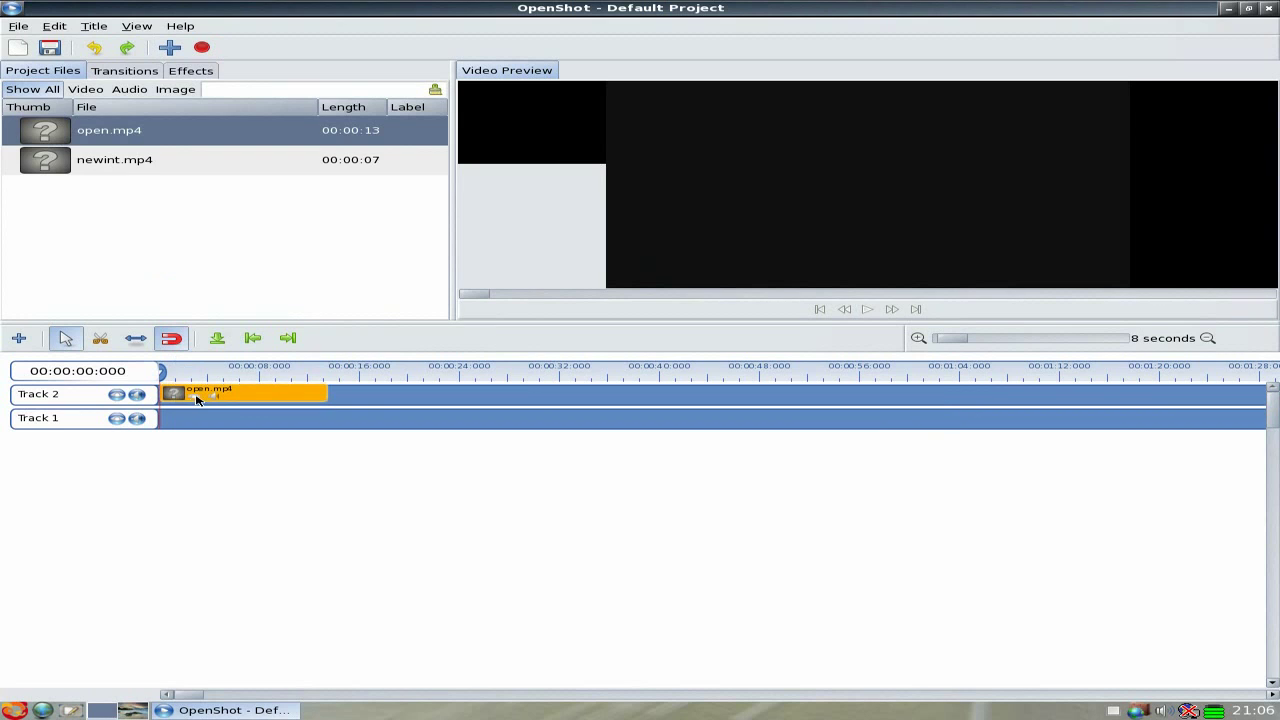
left_click(867, 310)
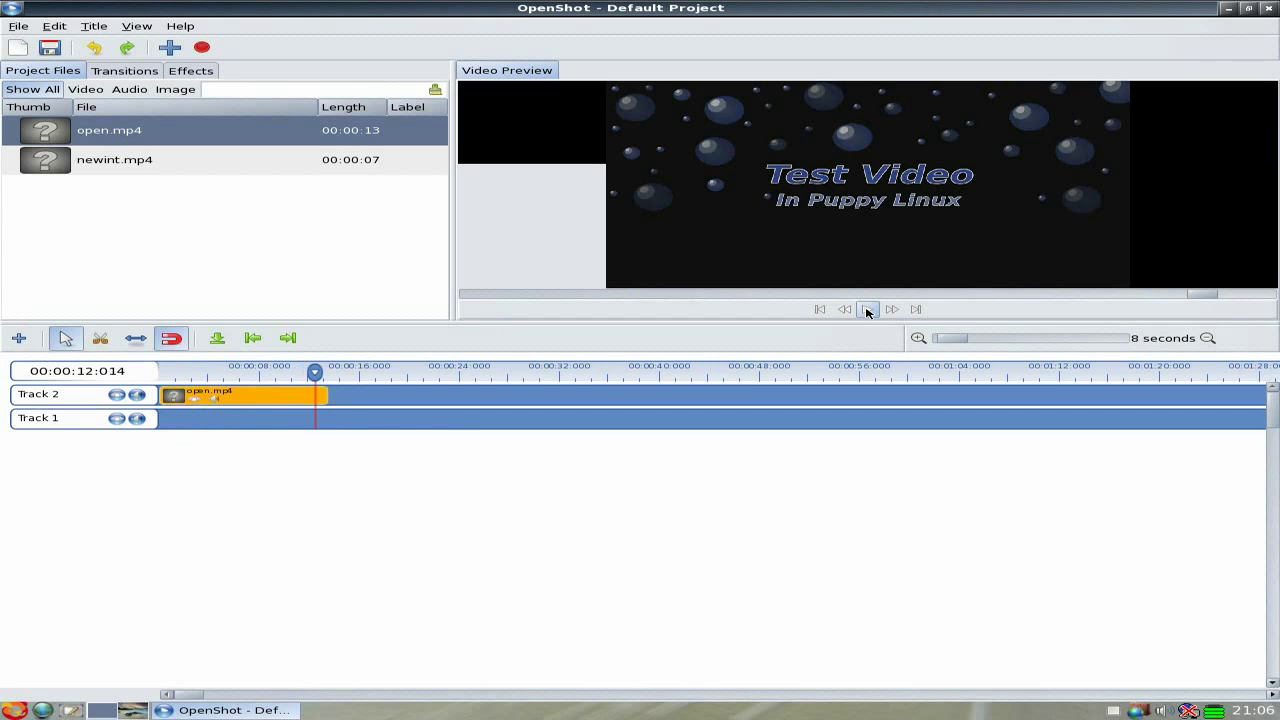
left_click(821, 311)
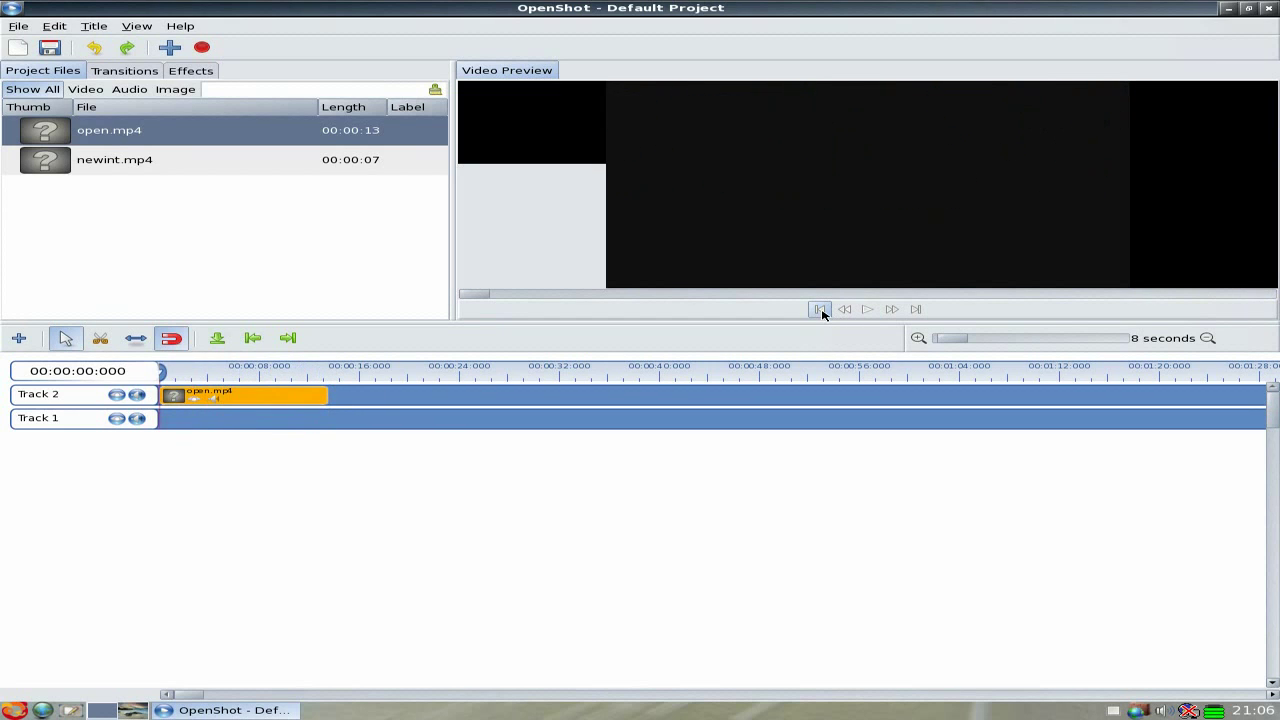
left_click_drag(261, 397, 487, 398)
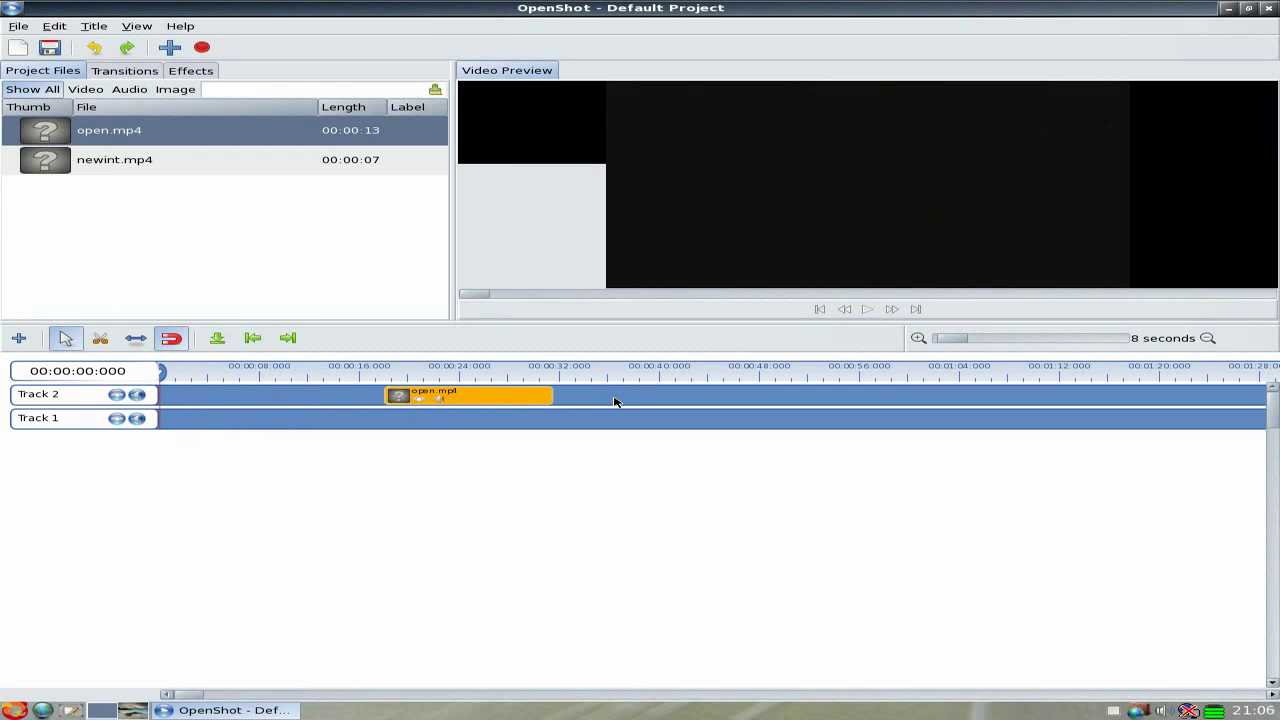
left_click_drag(486, 397, 581, 400)
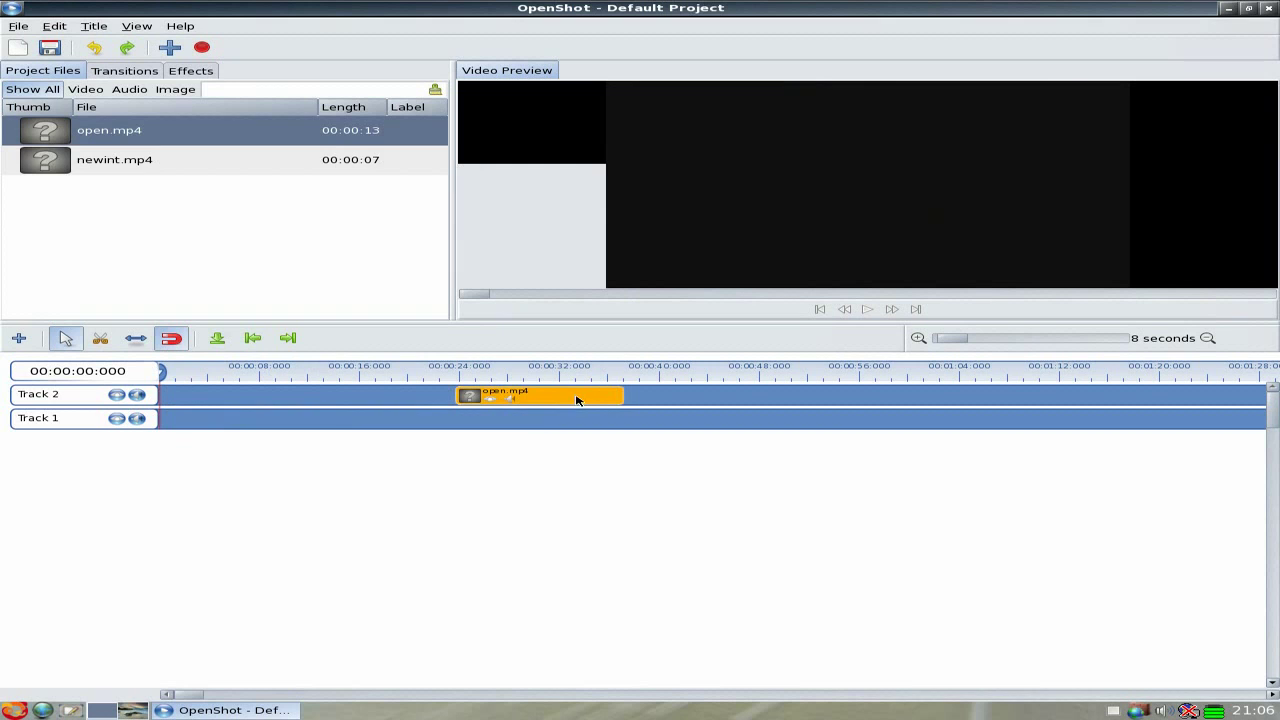
Put newint.mp4 at the start of Track 2 with open.mp4 right after, and play back
left_click_drag(47, 165, 196, 399)
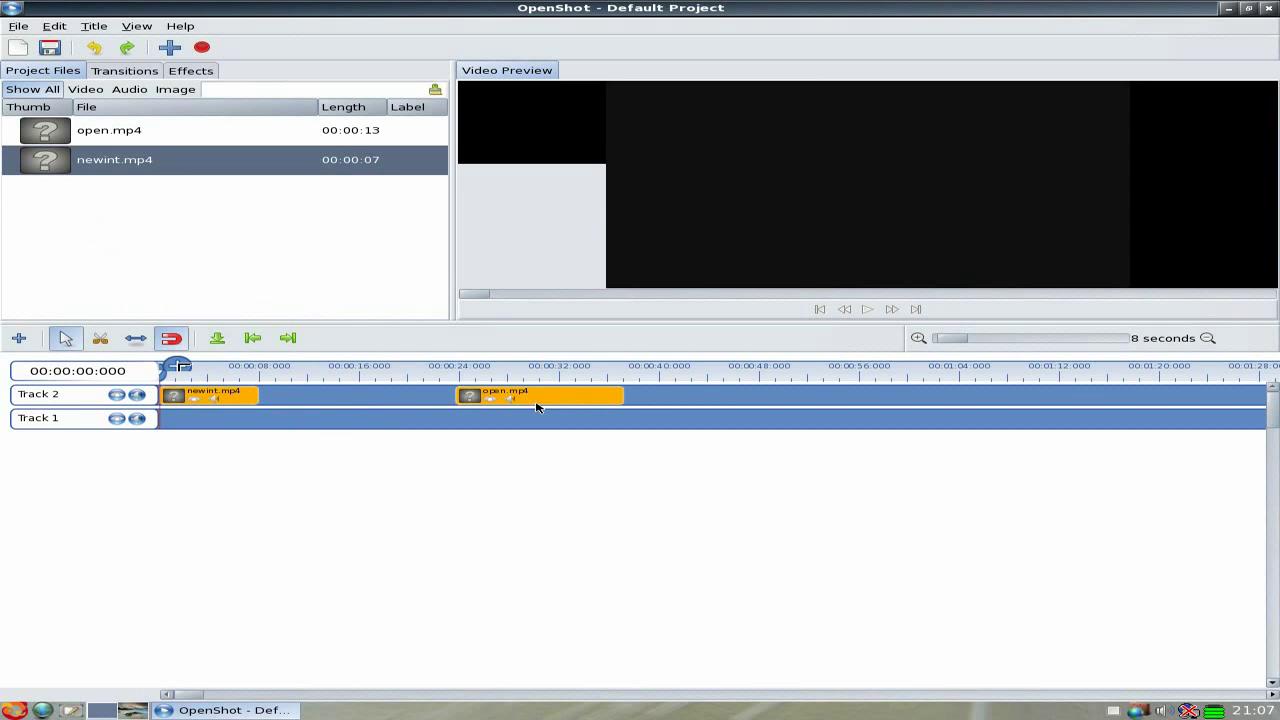
left_click_drag(572, 397, 375, 394)
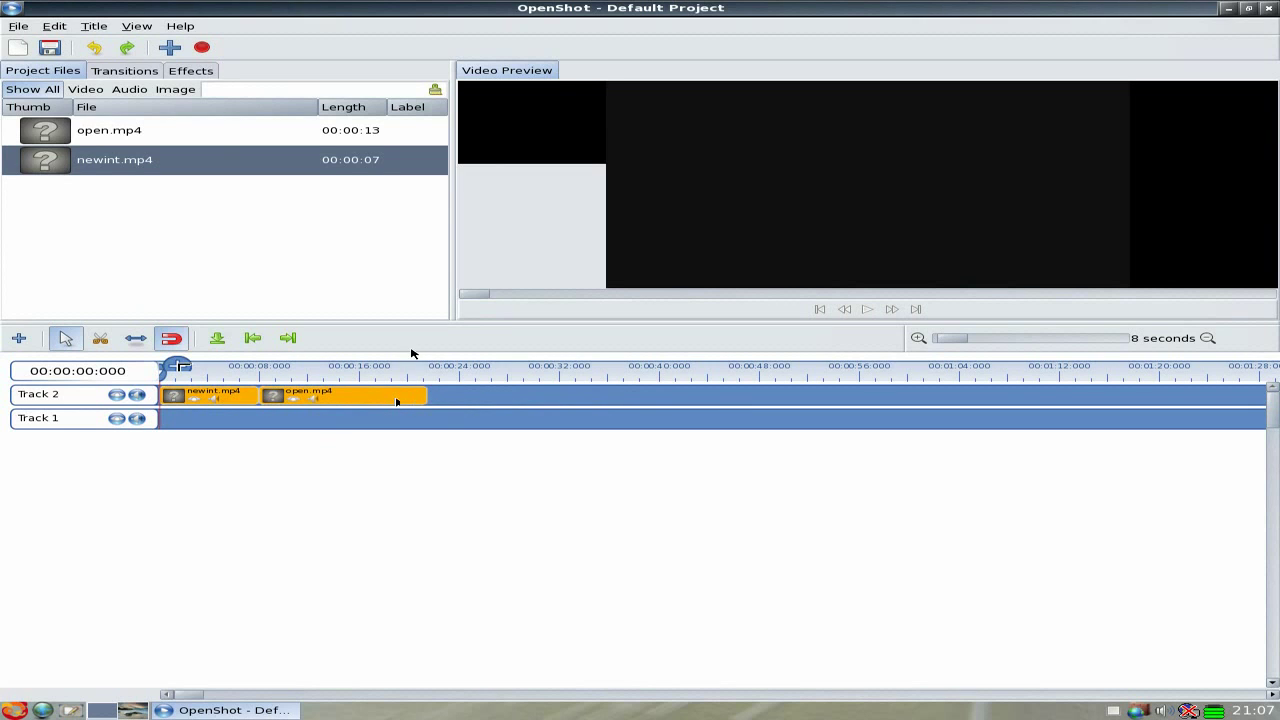
left_click(868, 311)
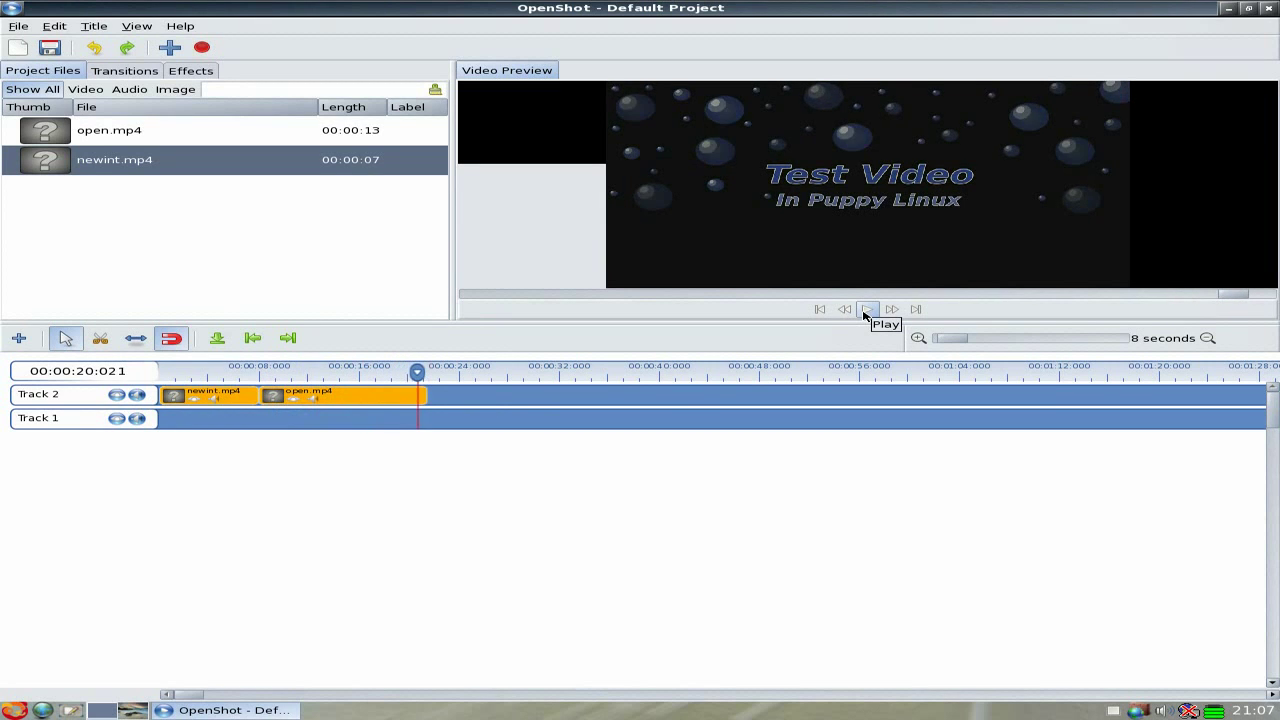
left_click(819, 310)
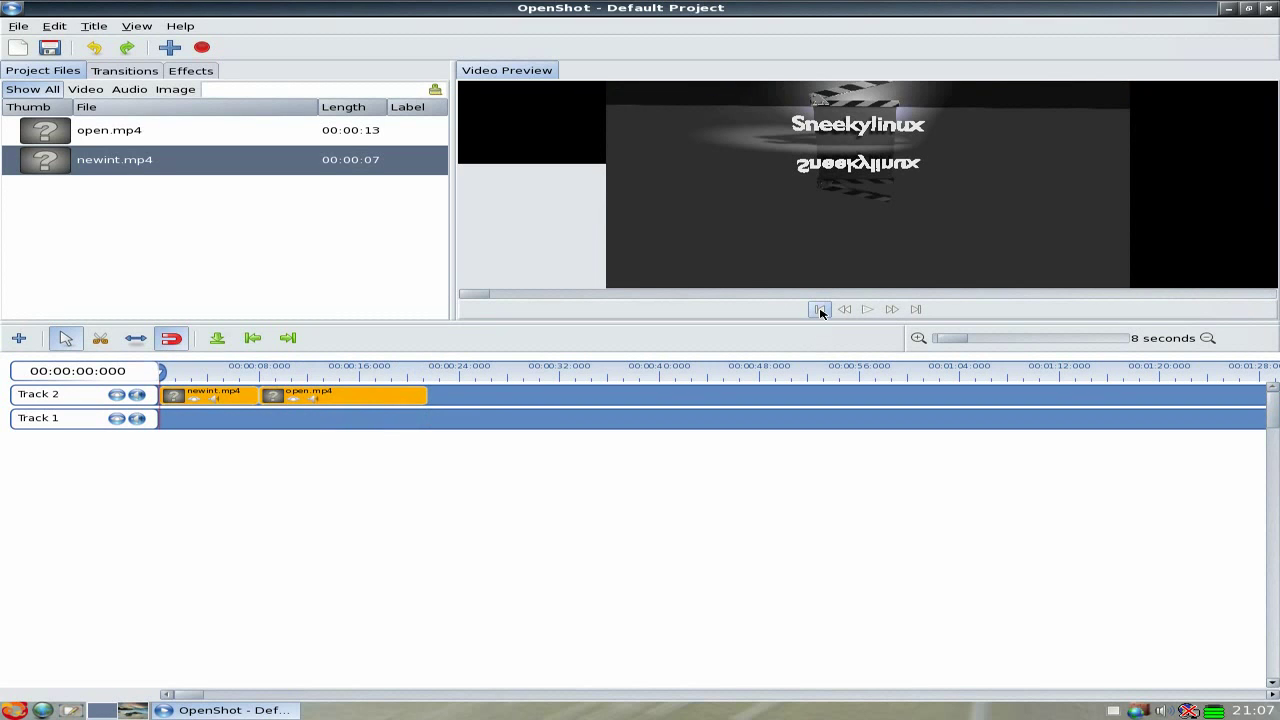
Export the timeline as osp22 using the Web profile and YouTube-HD target
left_click(201, 50)
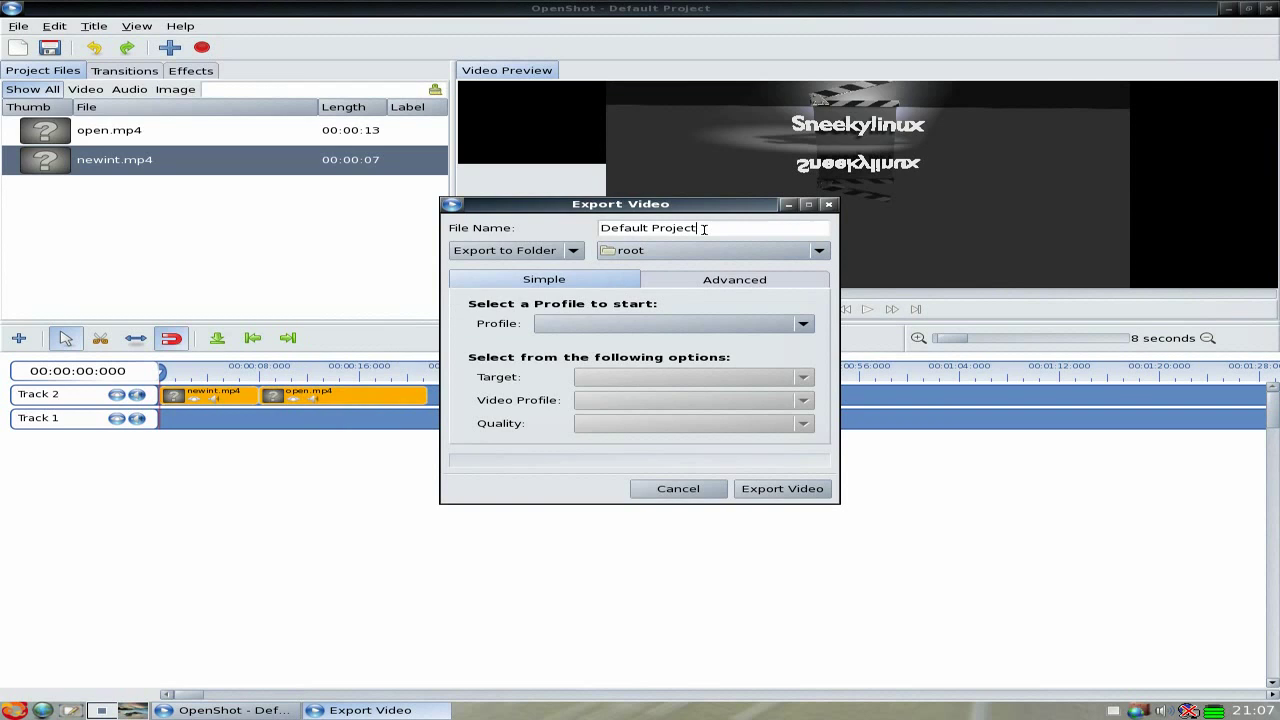
key("BackSpace")
key("BackSpace")
key("BackSpace")
key("BackSpace")
key("BackSpace")
key("BackSpace")
key("BackSpace")
key("BackSpace")
key("BackSpace")
key("BackSpace")
key("BackSpace")
key("BackSpace")
key("BackSpace")
key("BackSpace")
key("BackSpace")
type("osp22")
left_click(803, 325)
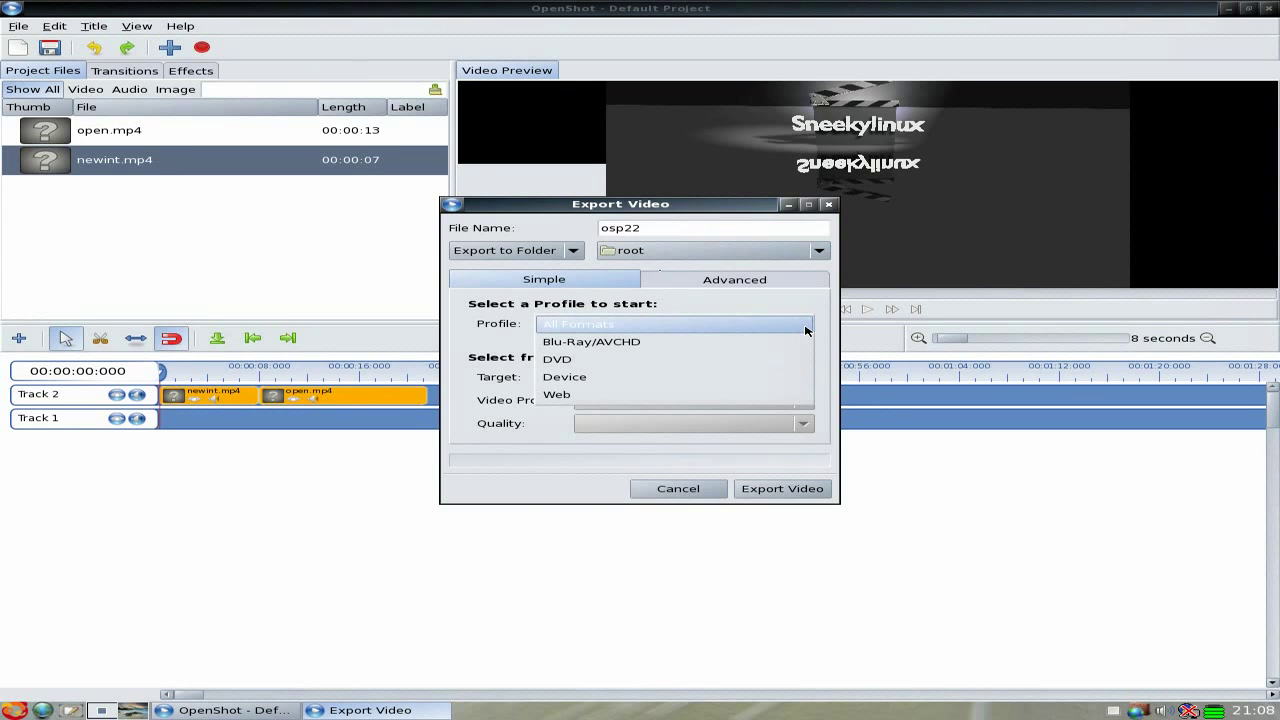
left_click(658, 396)
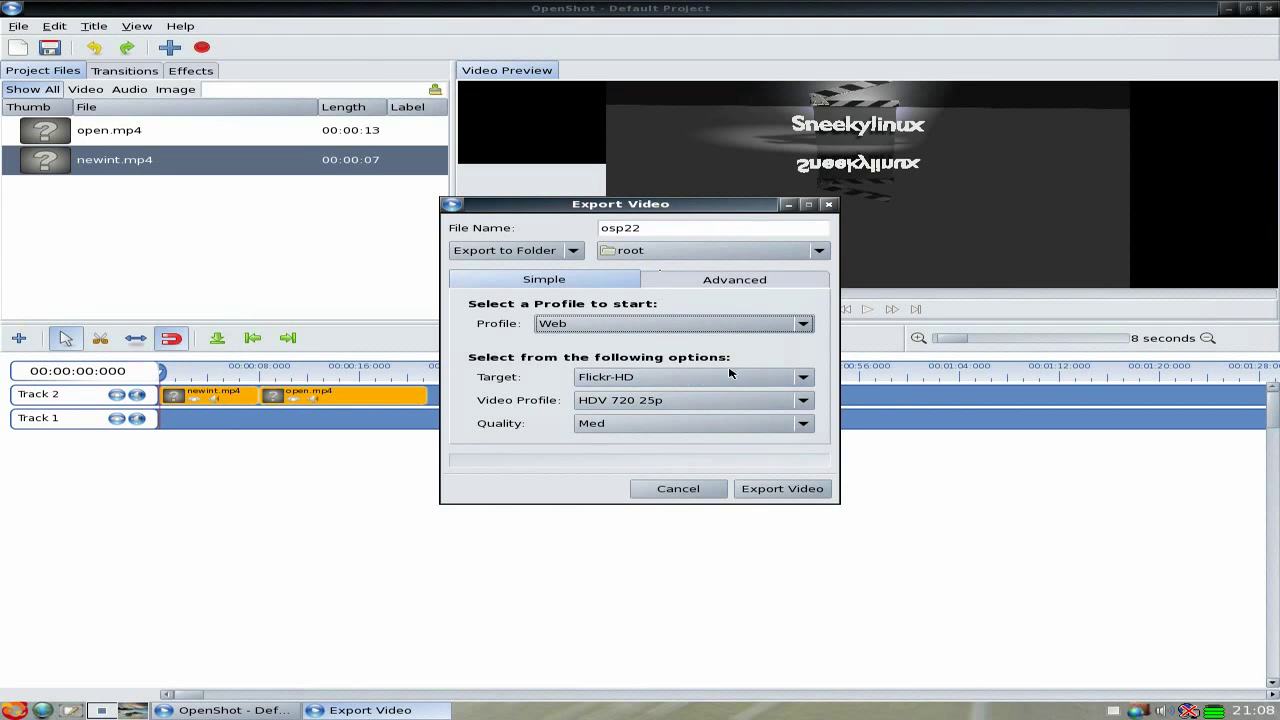
left_click(806, 377)
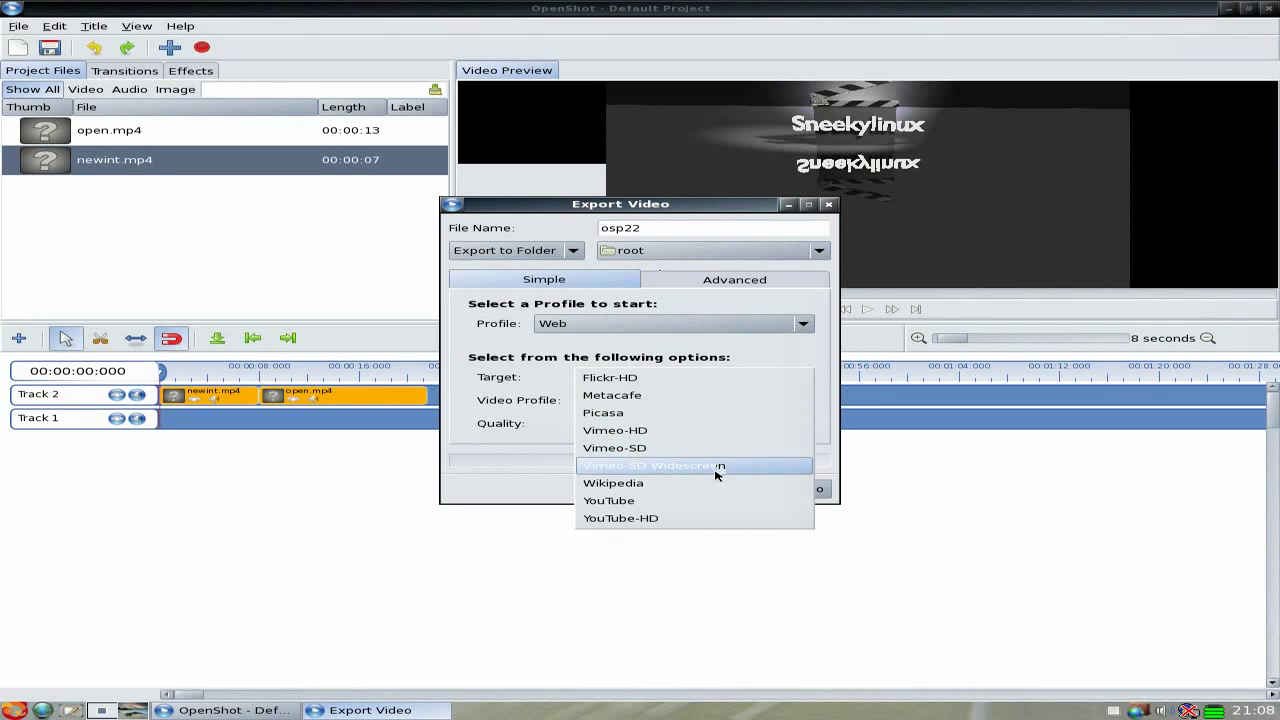
left_click(718, 518)
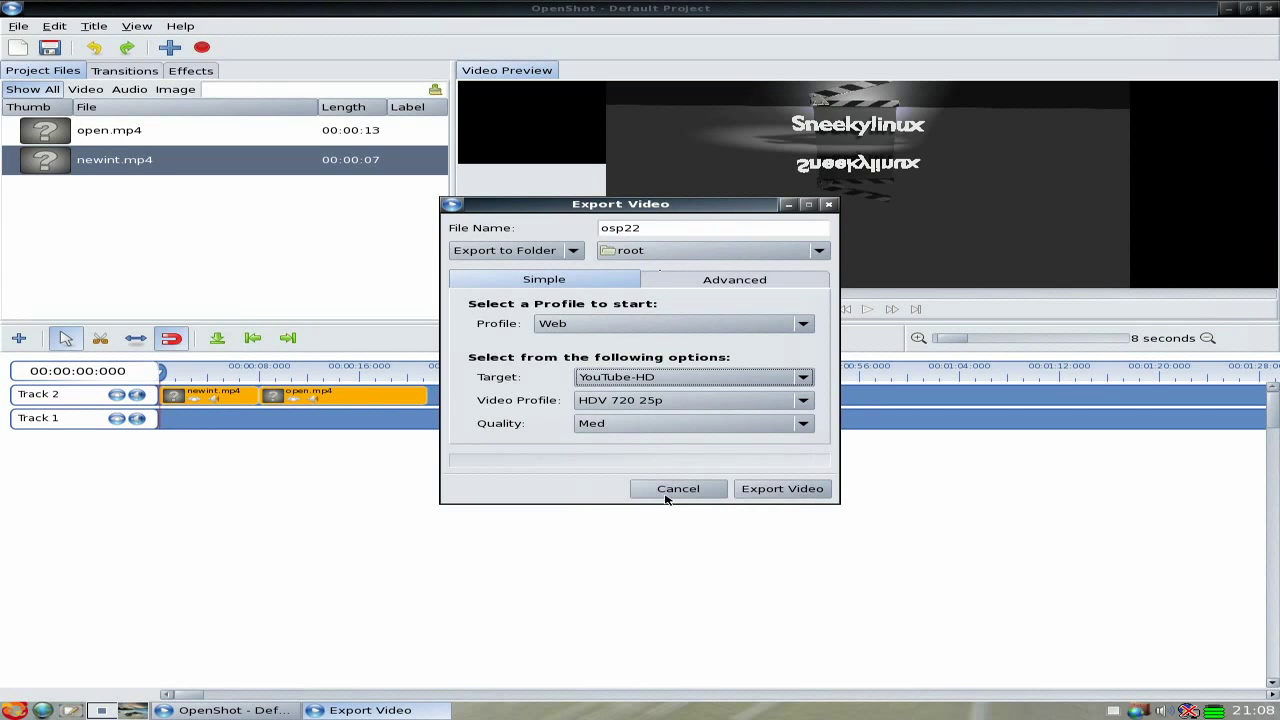
left_click(769, 490)
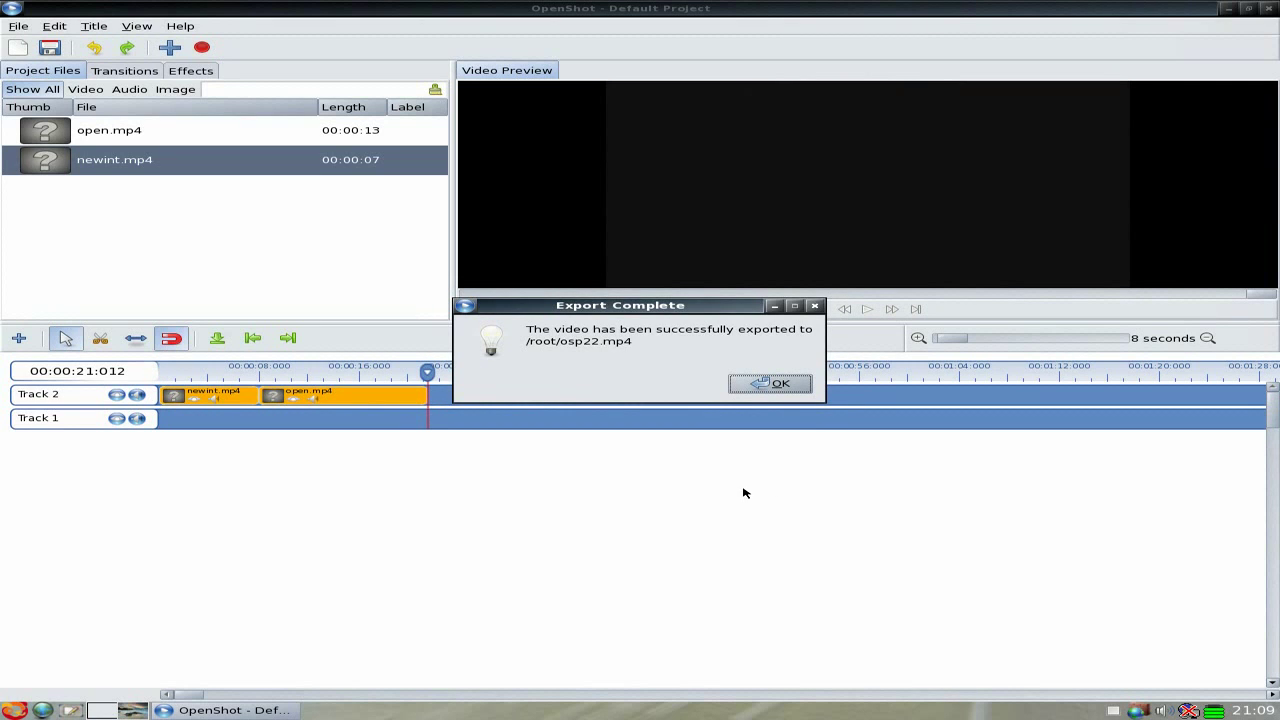
Dismiss the Export Complete message and quit OpenShot without saving the project
left_click(776, 385)
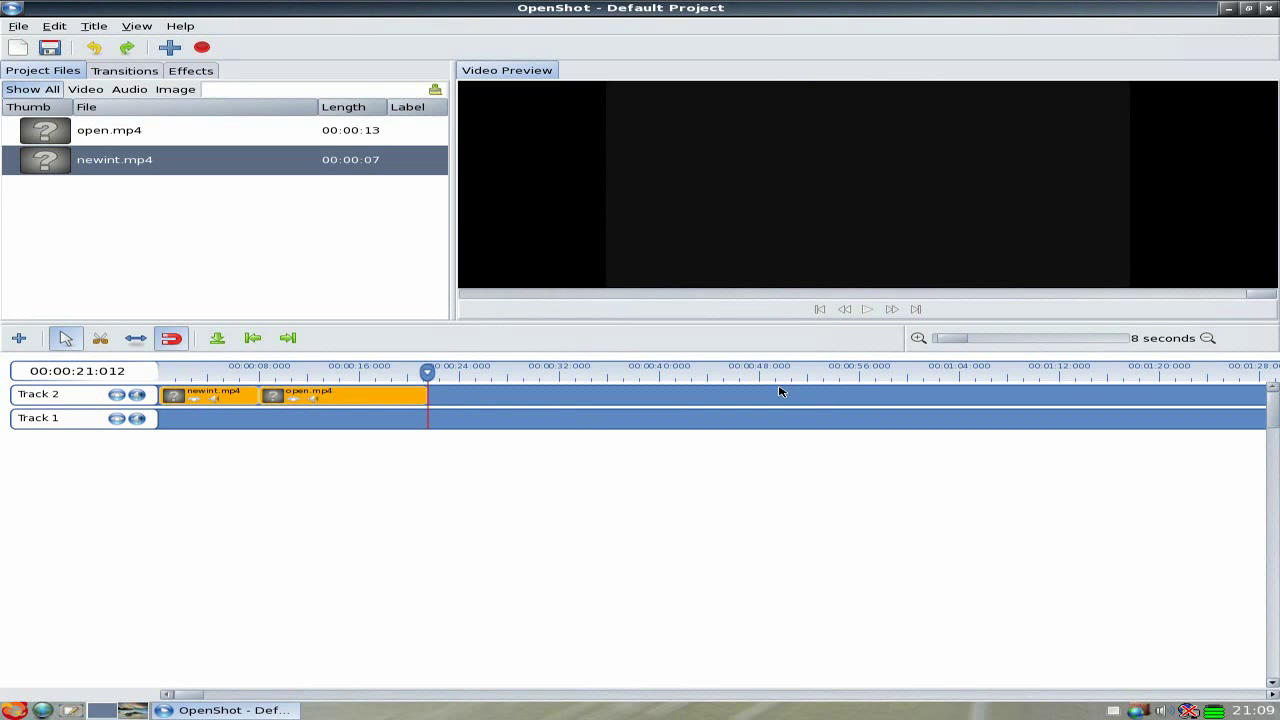
left_click(1268, 10)
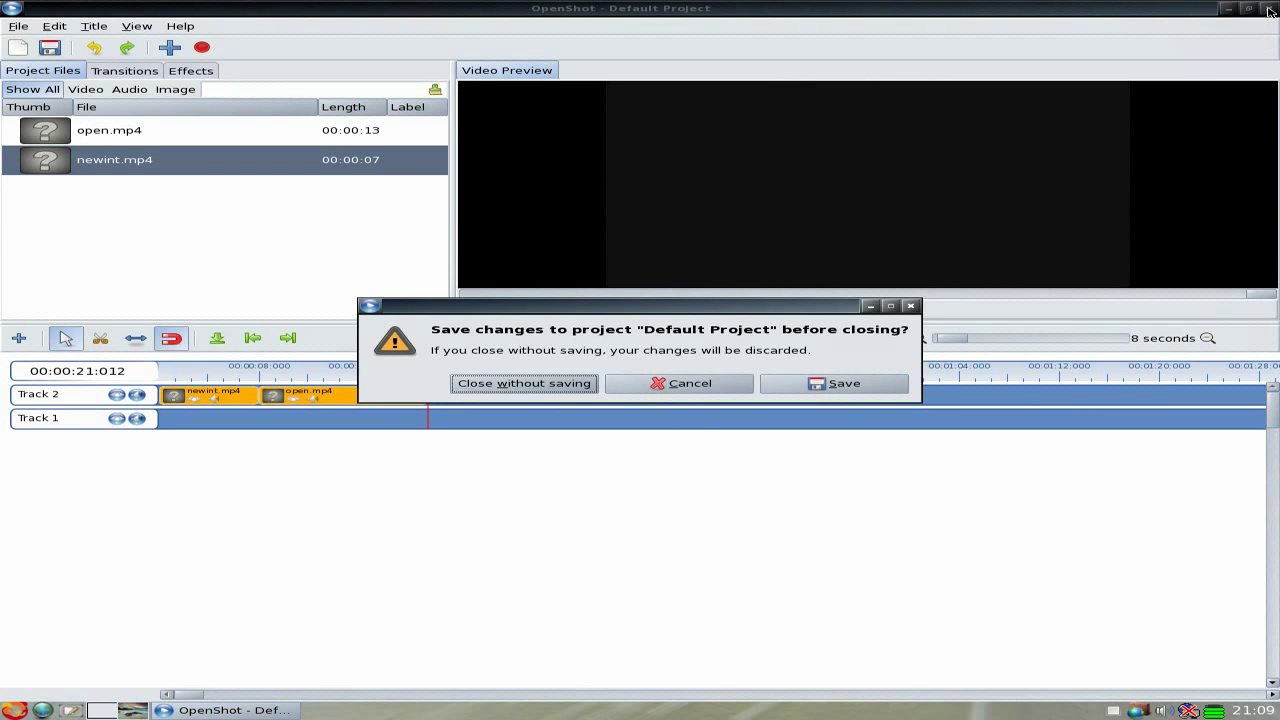
left_click(521, 384)
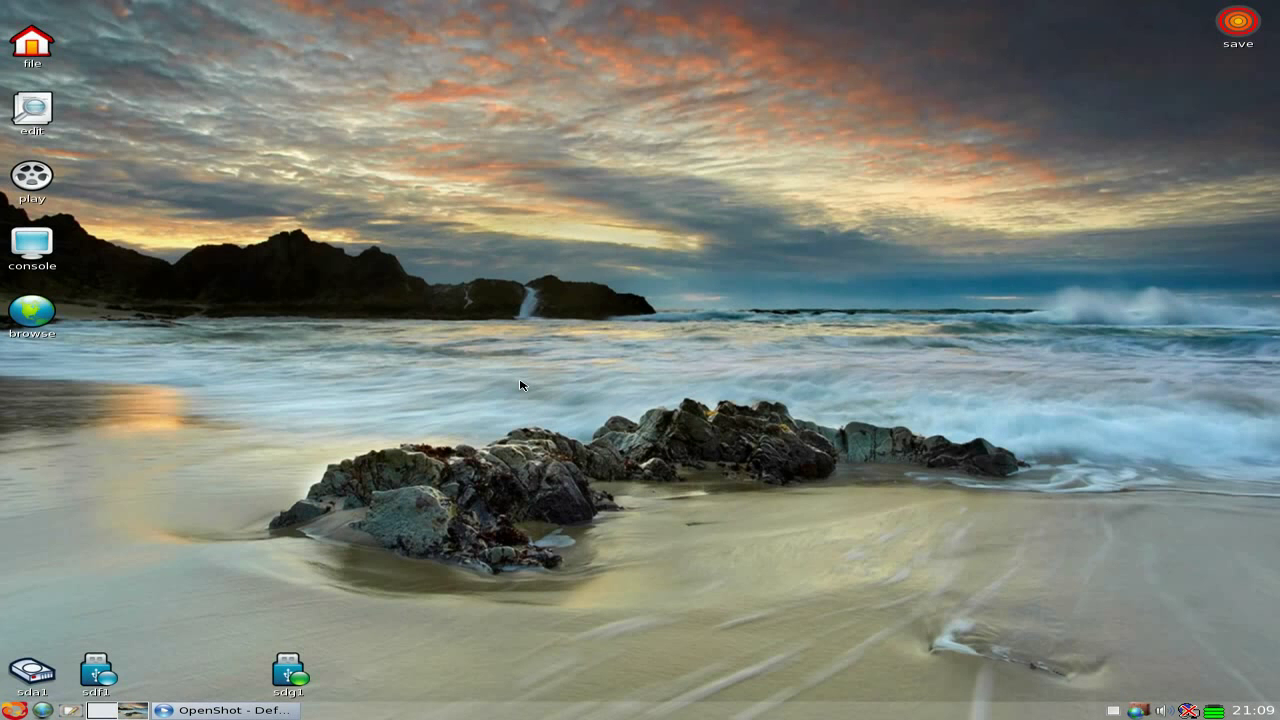
left_click(40, 45)
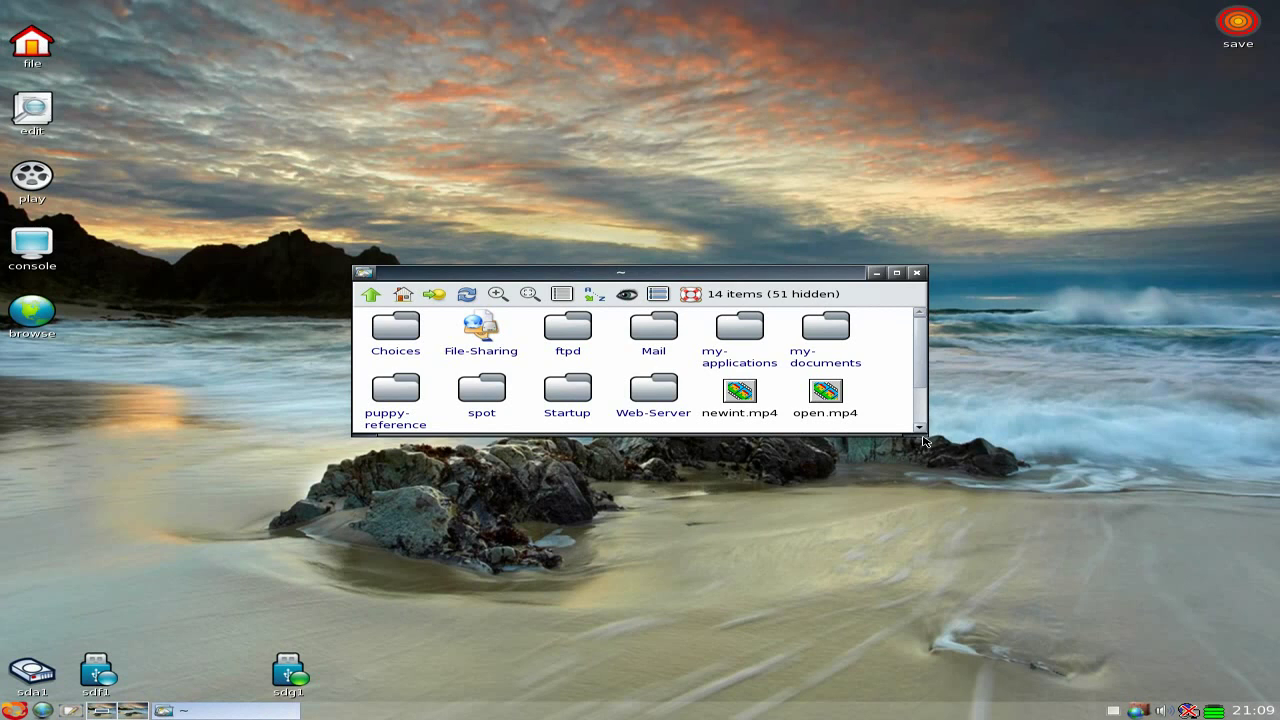
left_click_drag(919, 428, 998, 515)
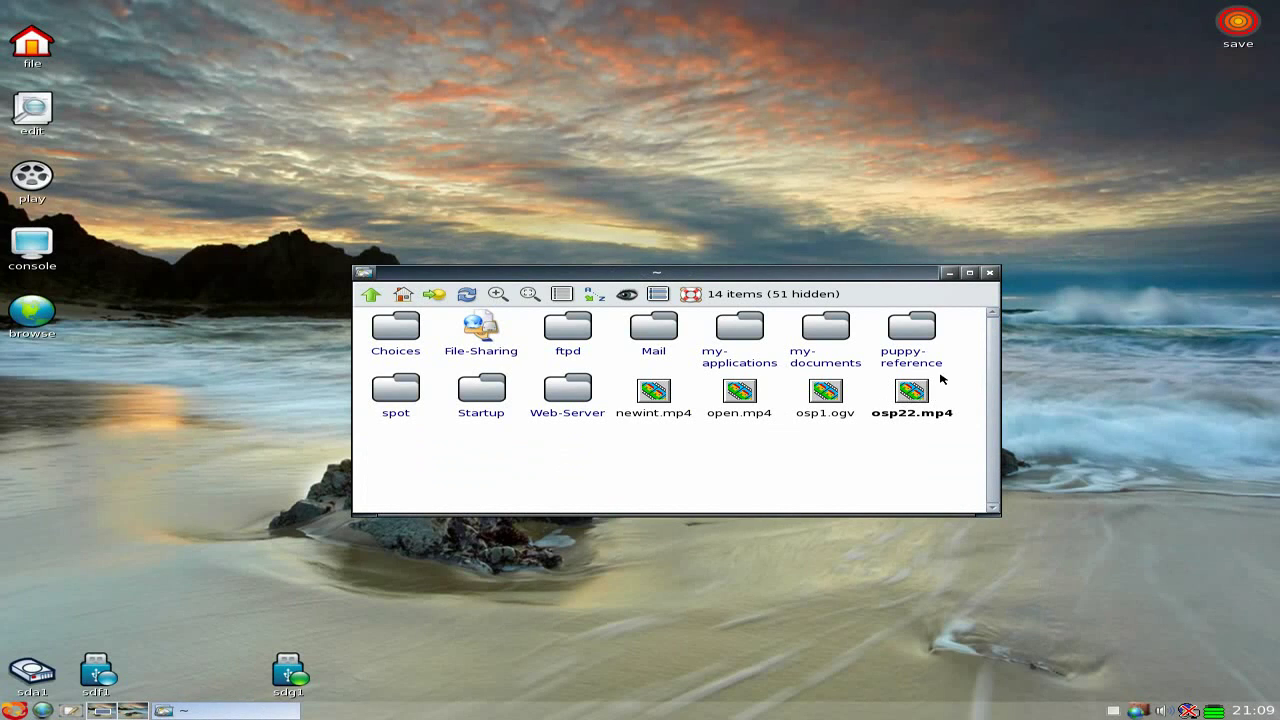
left_click(990, 273)
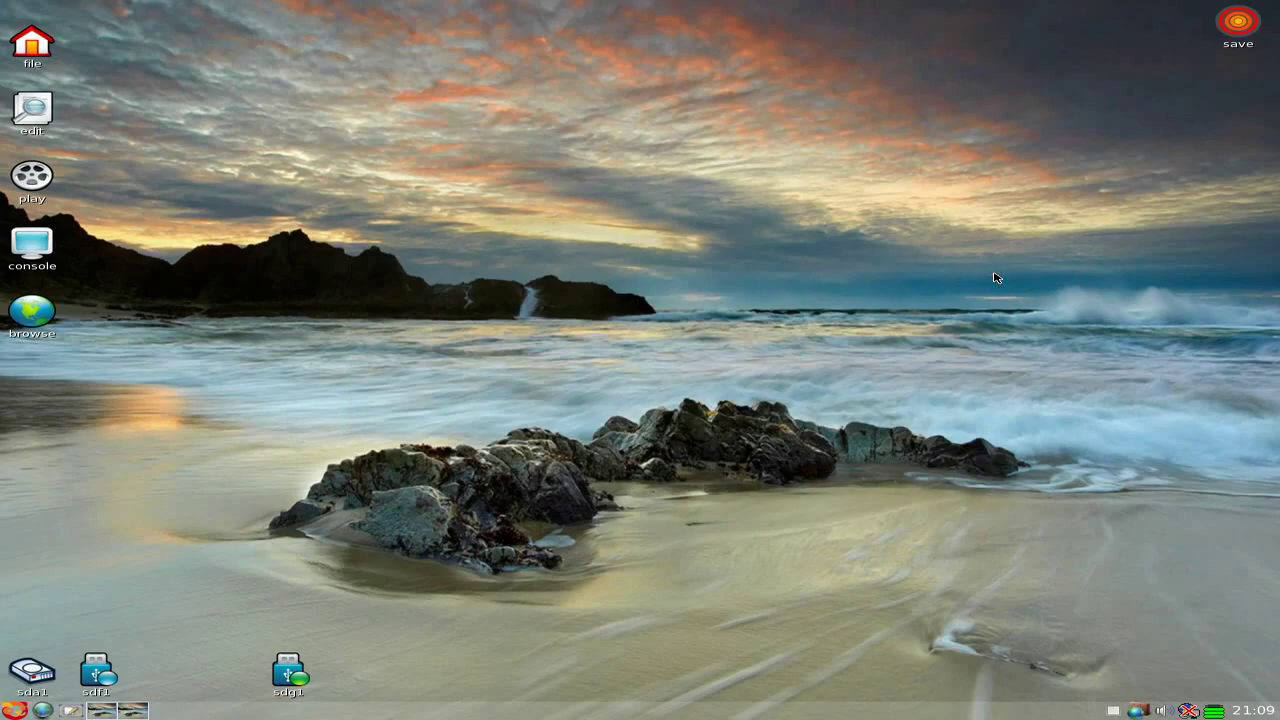